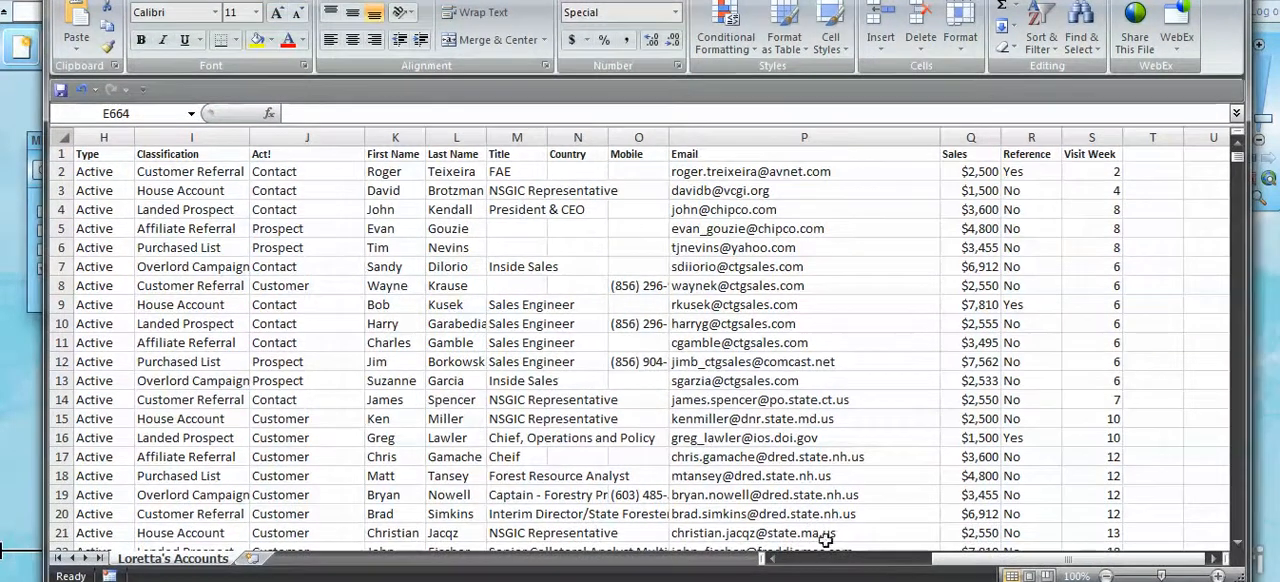
- Examine the account spreadsheet's columns, highlighting the Type and Classification columns
left_click_drag(962, 559, 785, 570)
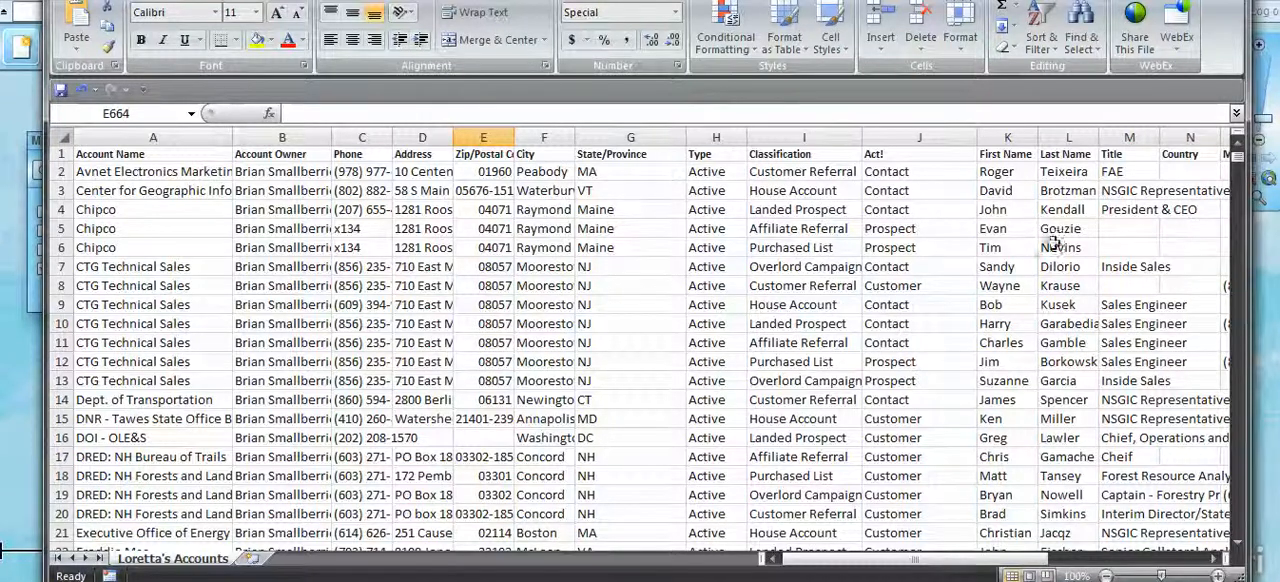
left_click(712, 156)
left_click_drag(708, 137, 789, 138)
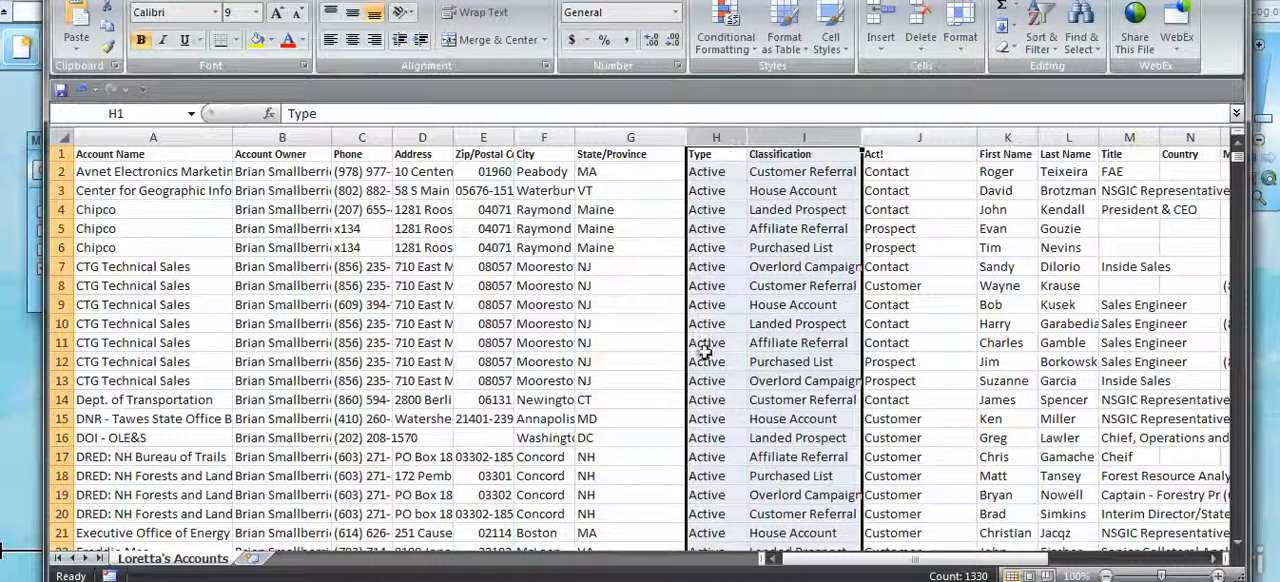
mouse_move(1238, 160)
left_mouse_down()
mouse_move(1234, 234)
mouse_move(1237, 160)
left_mouse_up()
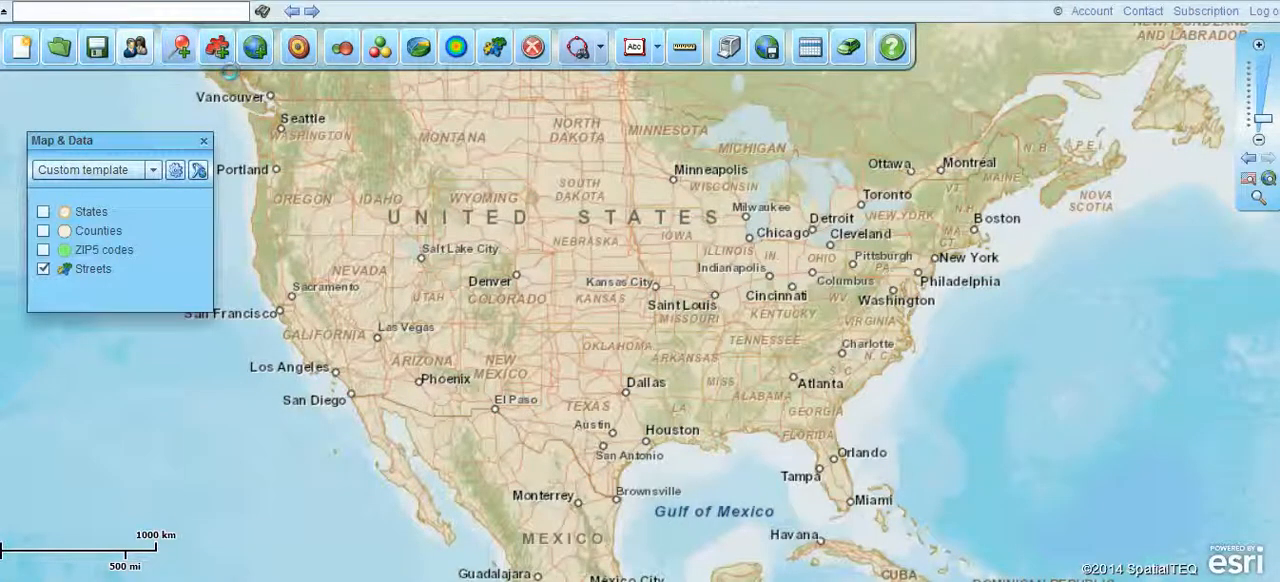
- Start plotting multiple customer locations using the Lorettas Accounts XLS file from the Lorettas Territory folder as the data source
left_click(180, 47)
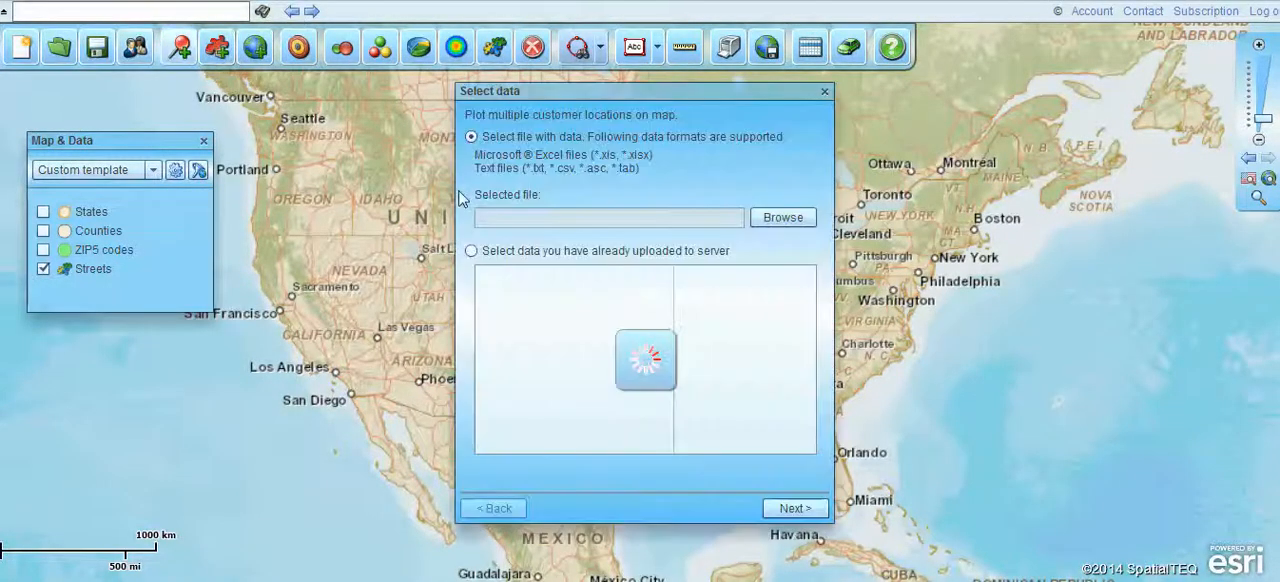
left_click(780, 216)
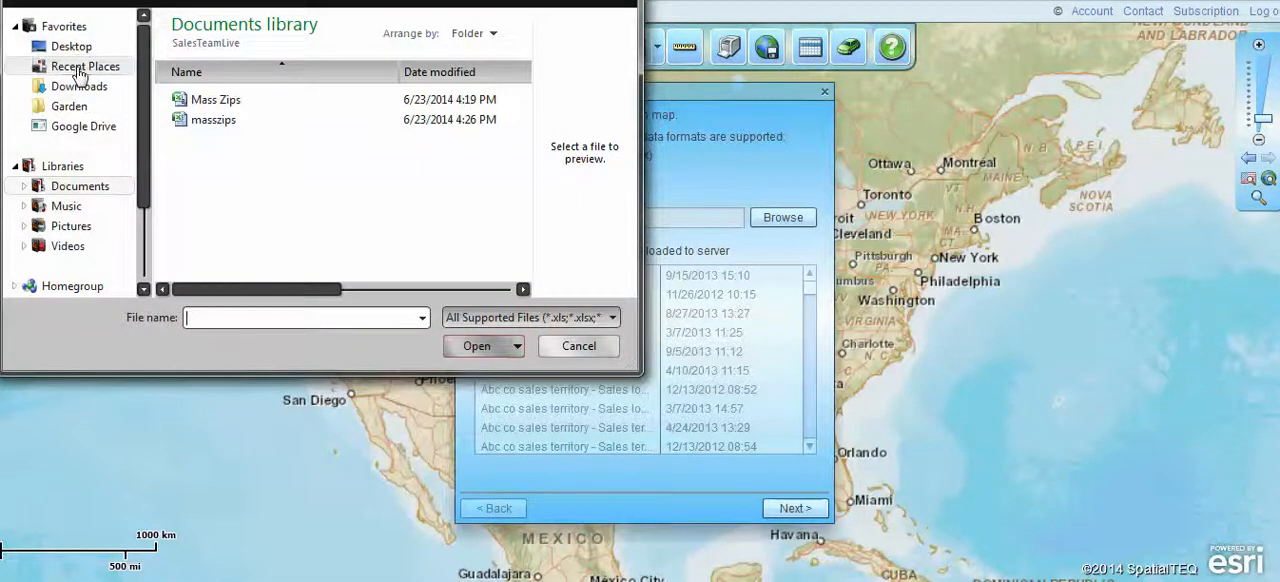
left_click(72, 66)
double_click(233, 52)
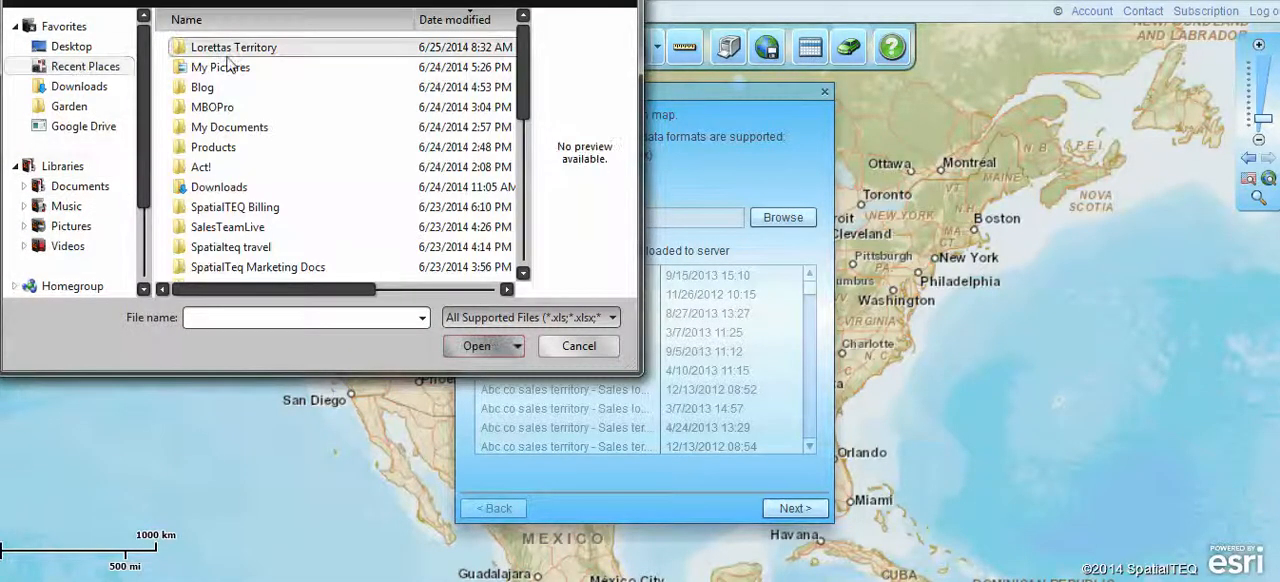
left_click(237, 159)
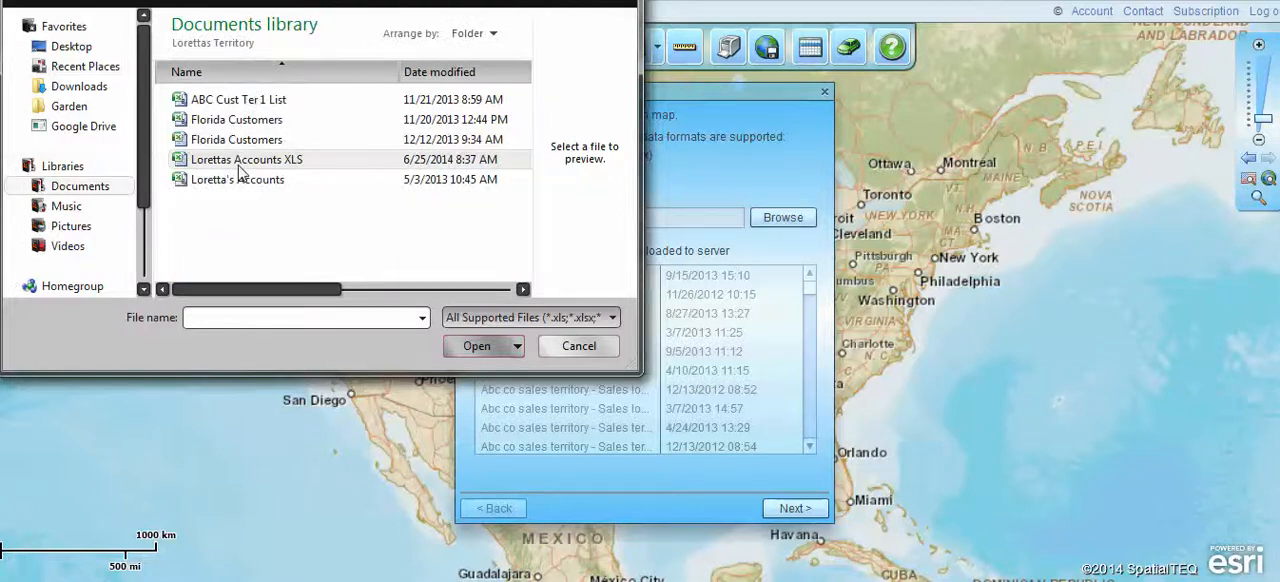
left_click(486, 346)
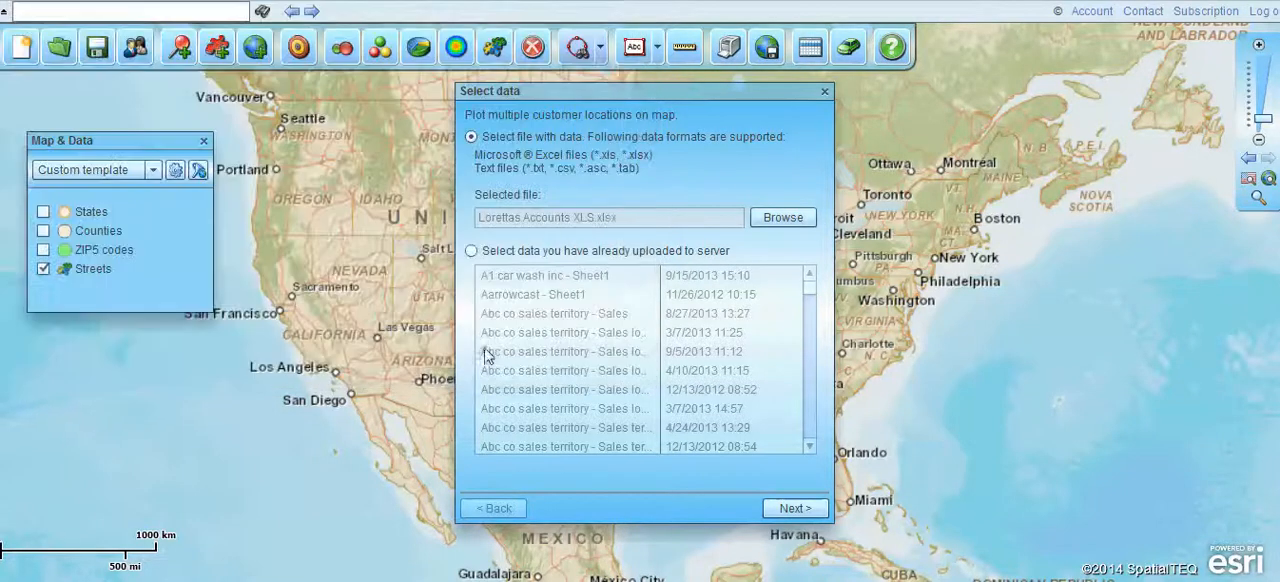
left_click(793, 509)
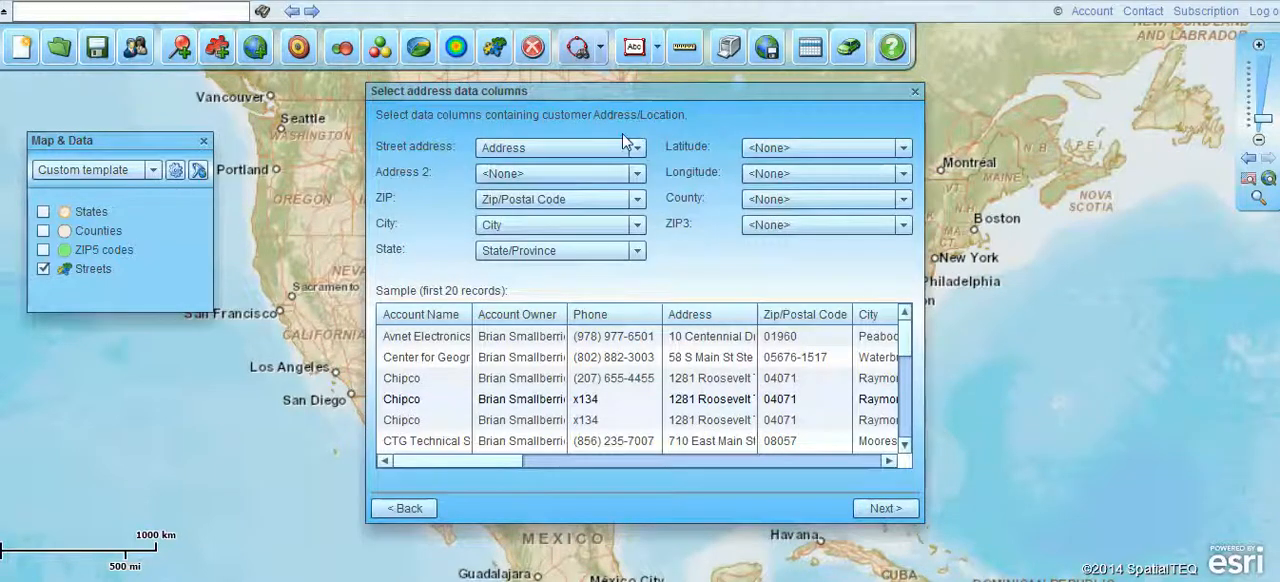
- Check the street address and state column choices, then accept the address mapping of Address, Zip/Postal Code, City and State/Province
left_click(638, 147)
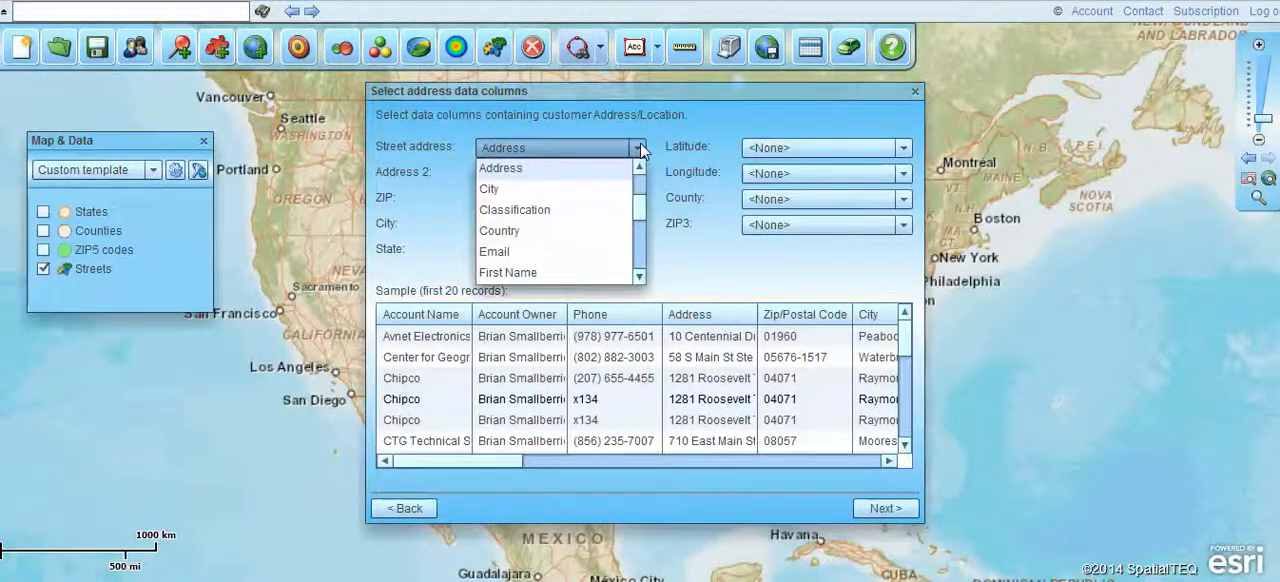
left_click(638, 147)
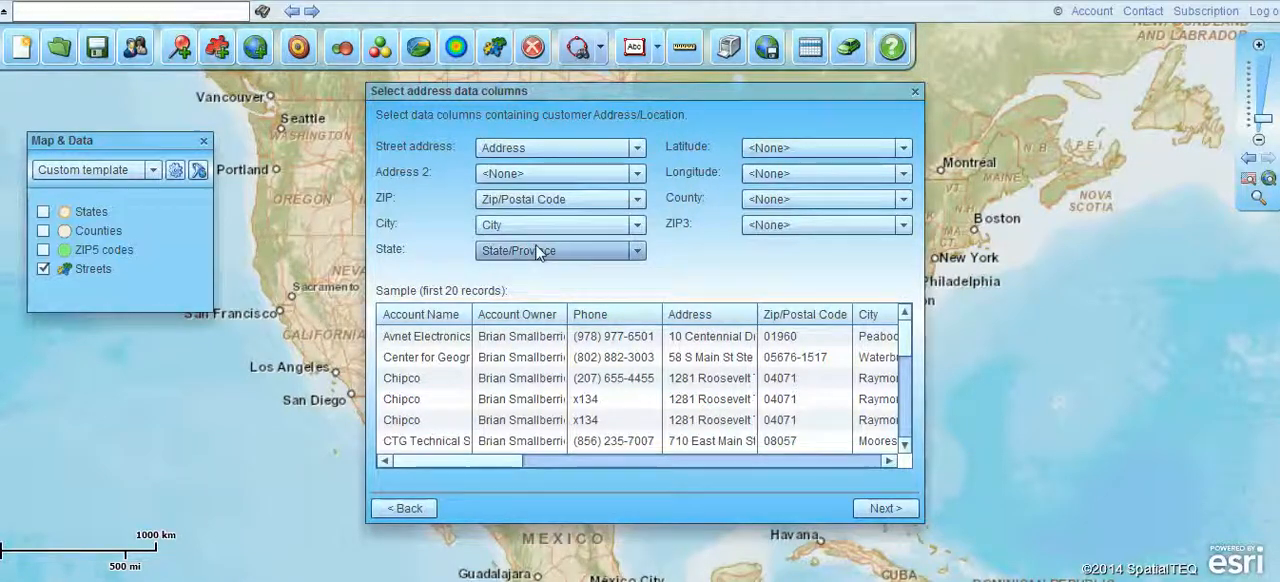
left_click(636, 251)
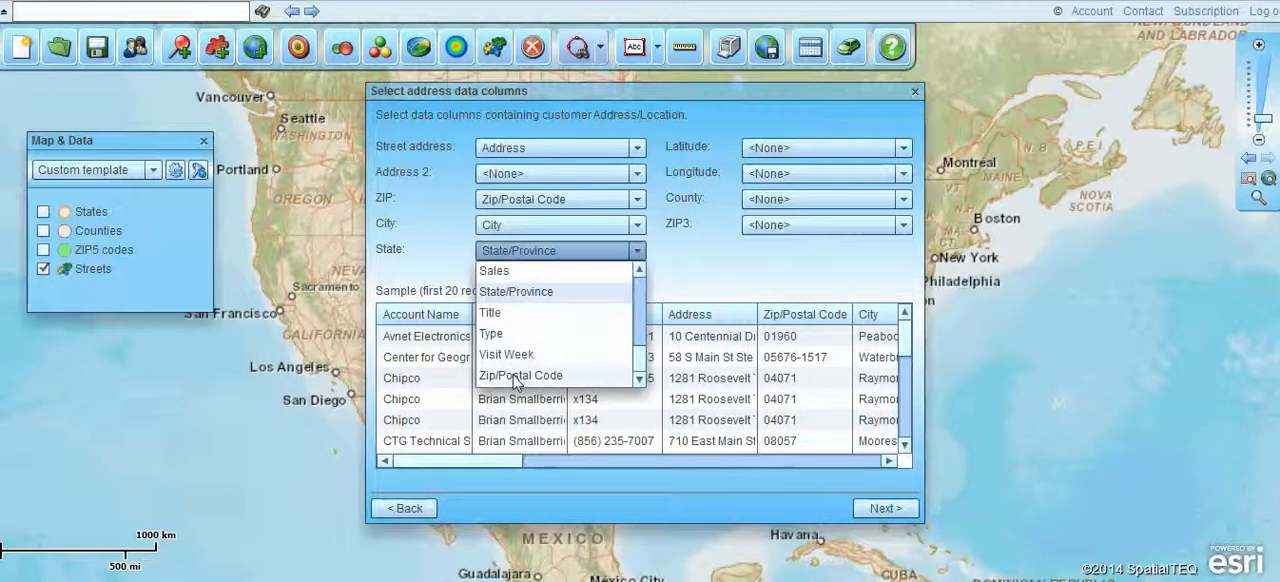
left_click(640, 251)
left_click(884, 509)
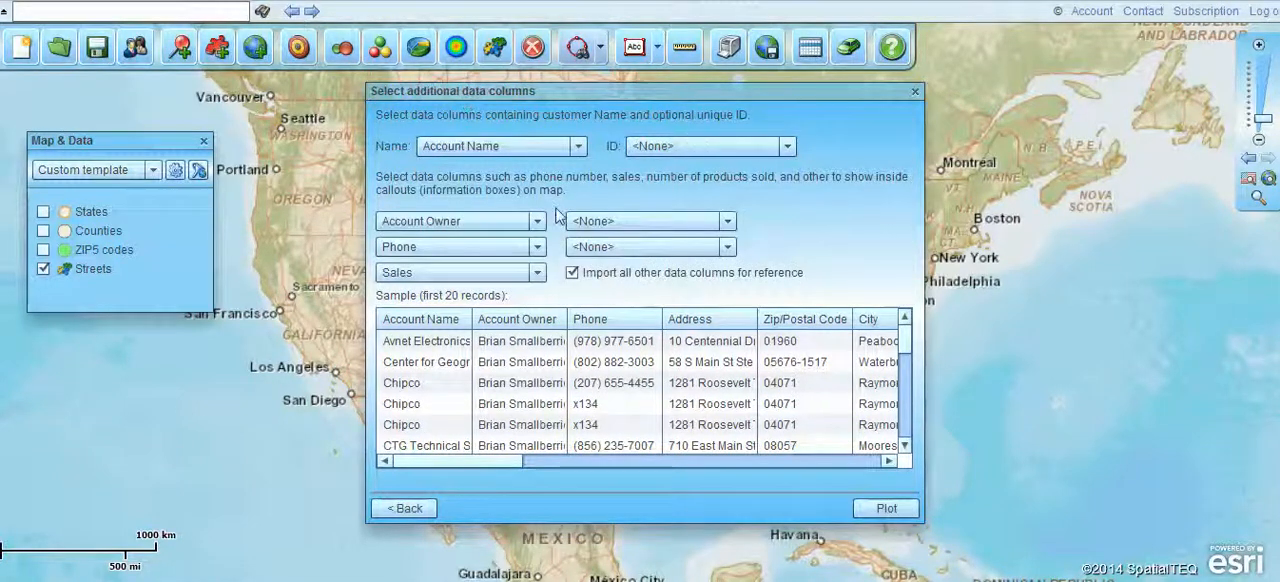
- Add Act! and Reference as callout data columns and plot the accounts on the map
left_click(728, 223)
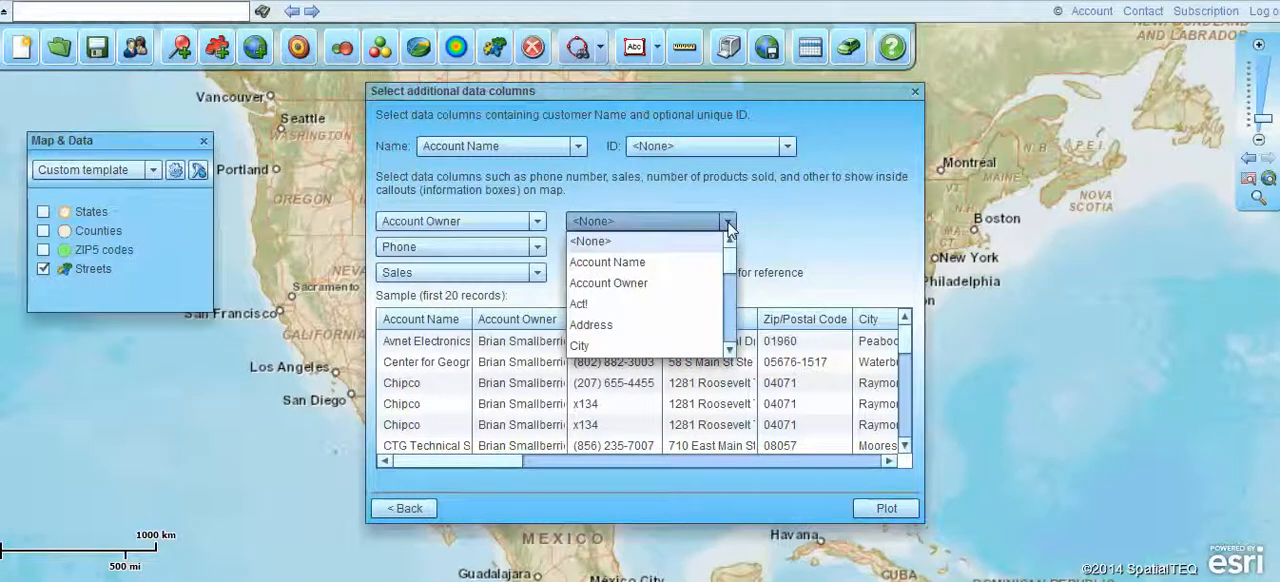
scroll(728, 265, "down", 1)
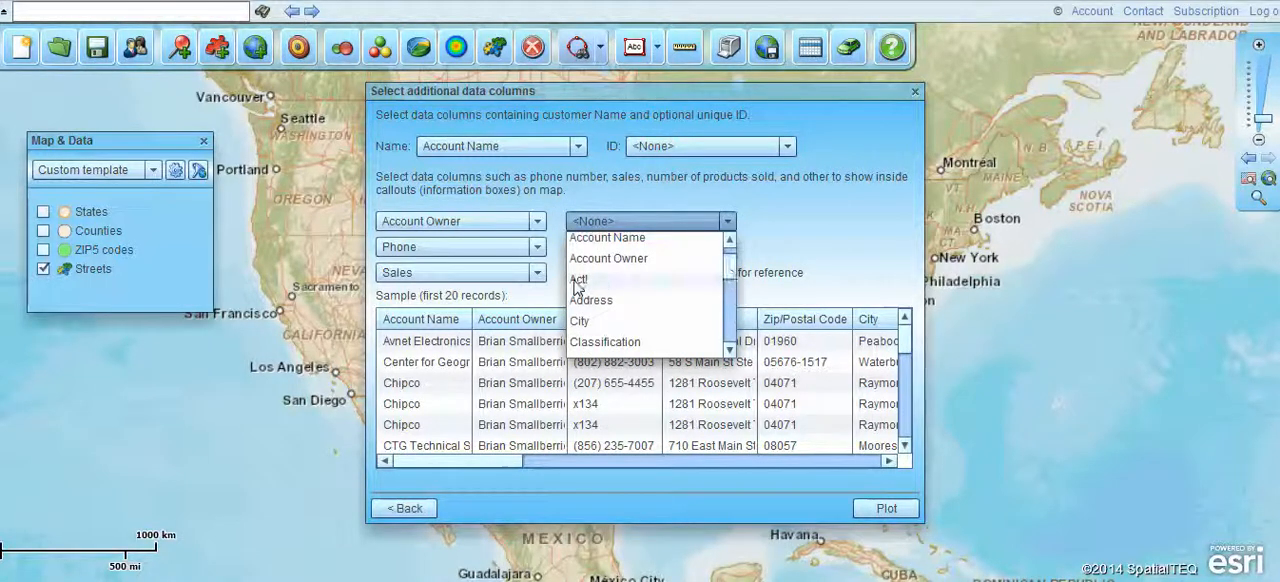
left_click(712, 281)
left_click(727, 246)
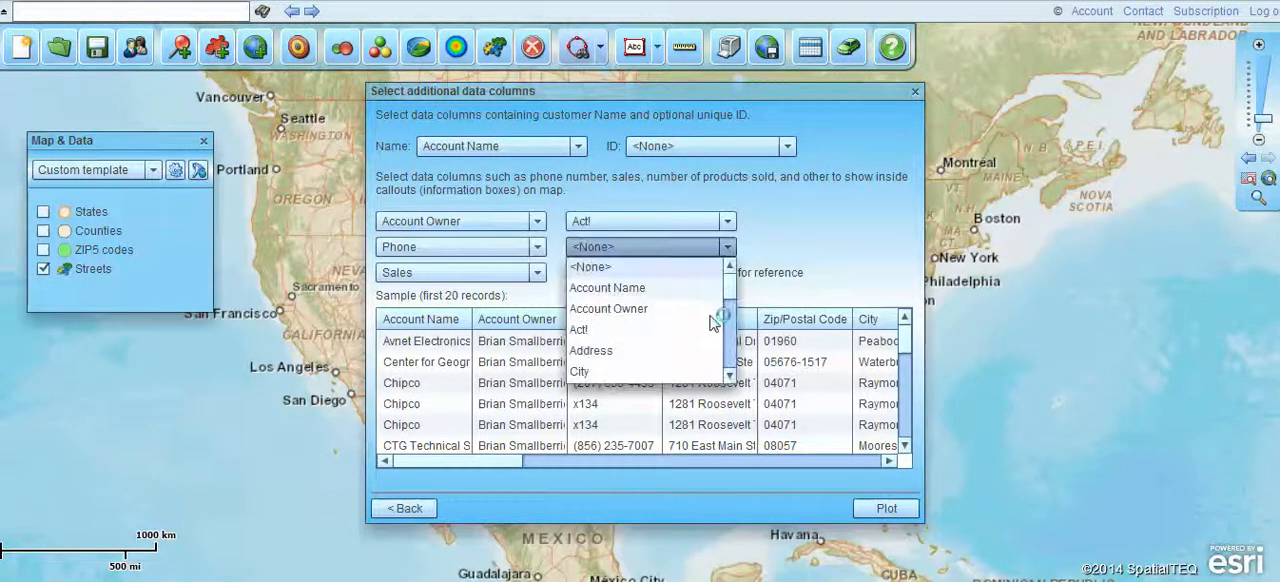
left_click_drag(735, 298, 736, 340)
left_click(624, 336)
left_click(884, 511)
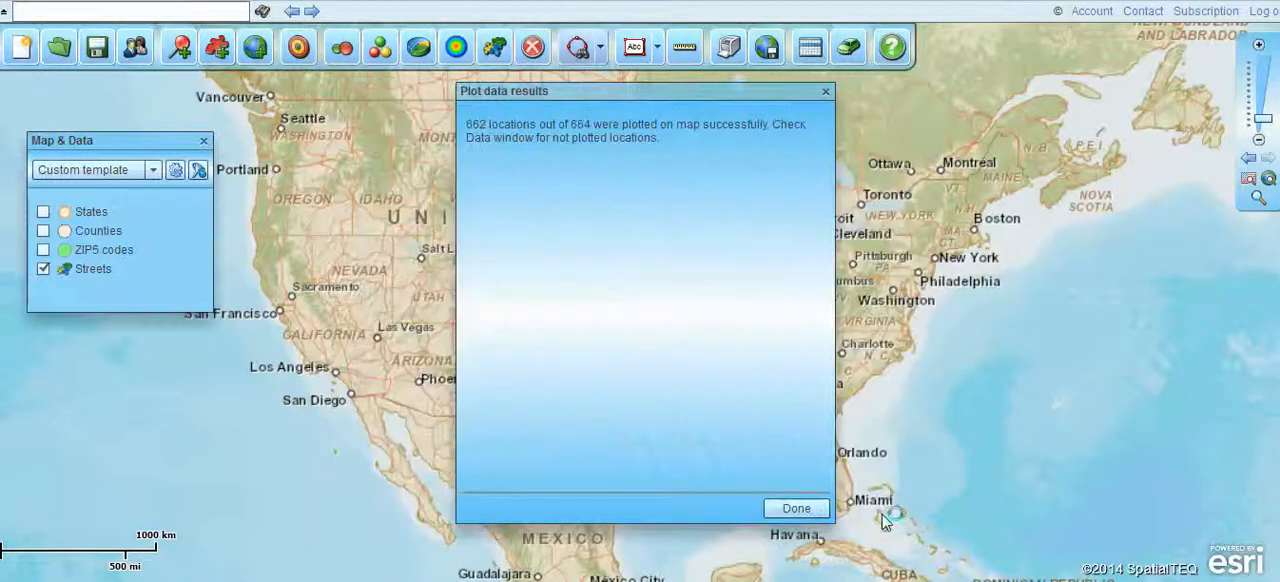
left_click(796, 509)
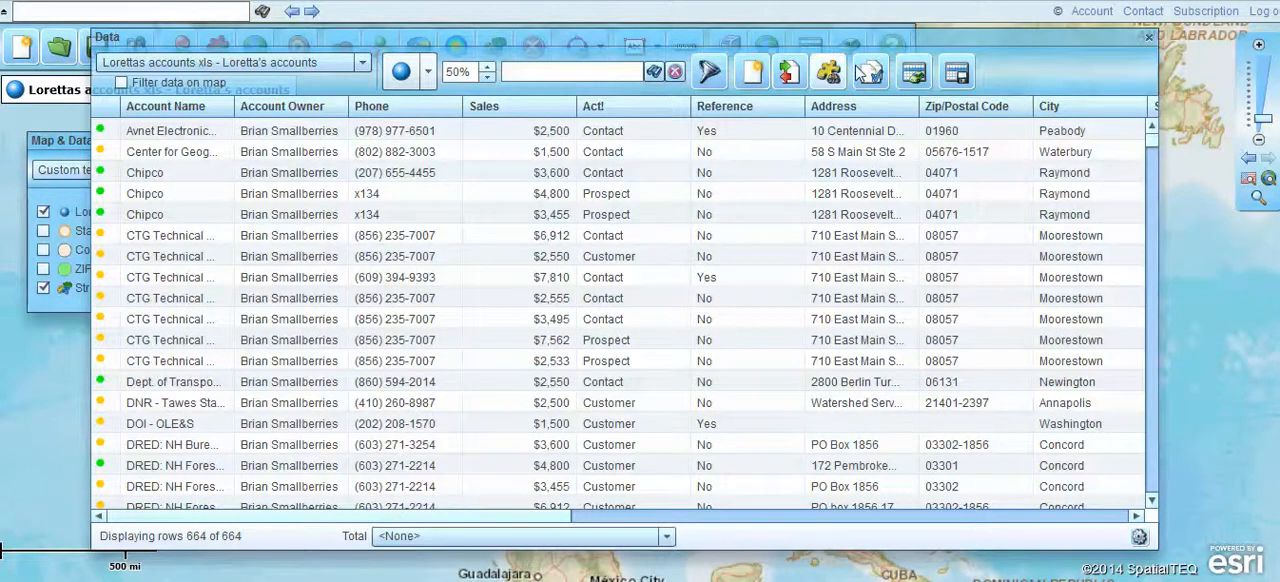
- Move the data window clear of the toolbar, hide it to view the plotted accounts, and reopen it
left_click_drag(986, 39, 993, 98)
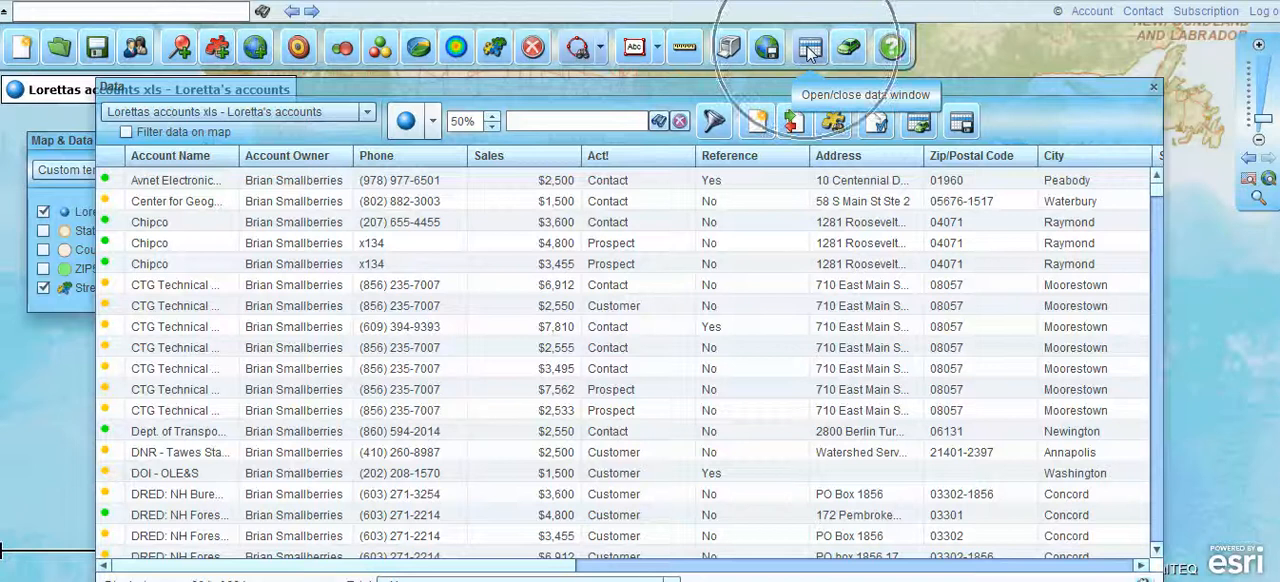
left_click(810, 50)
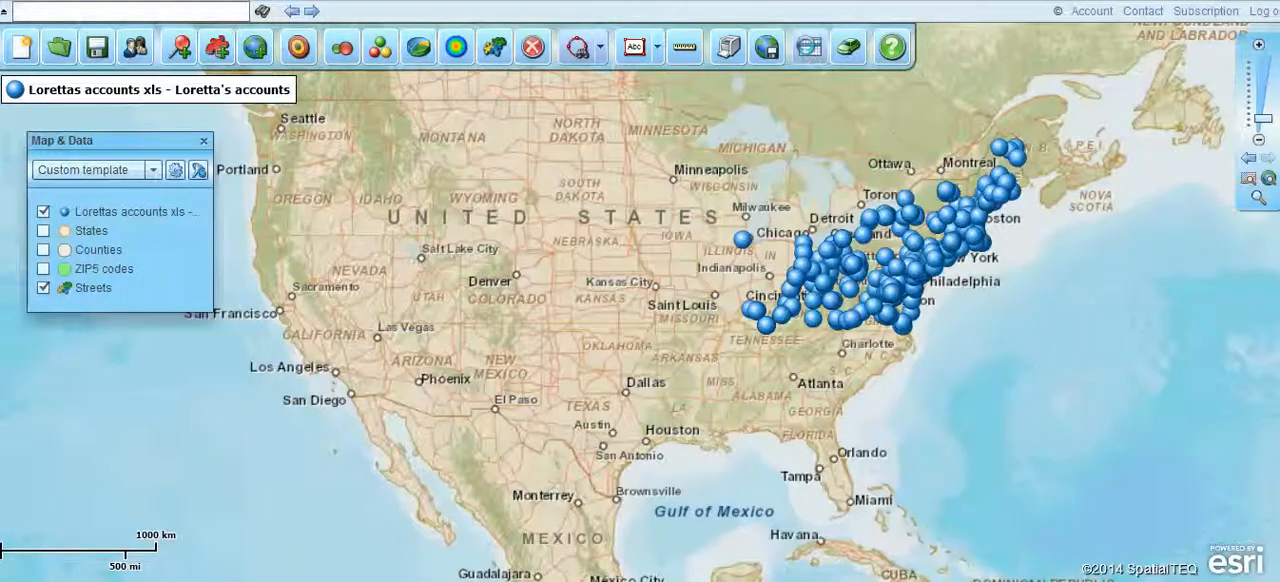
left_click(810, 48)
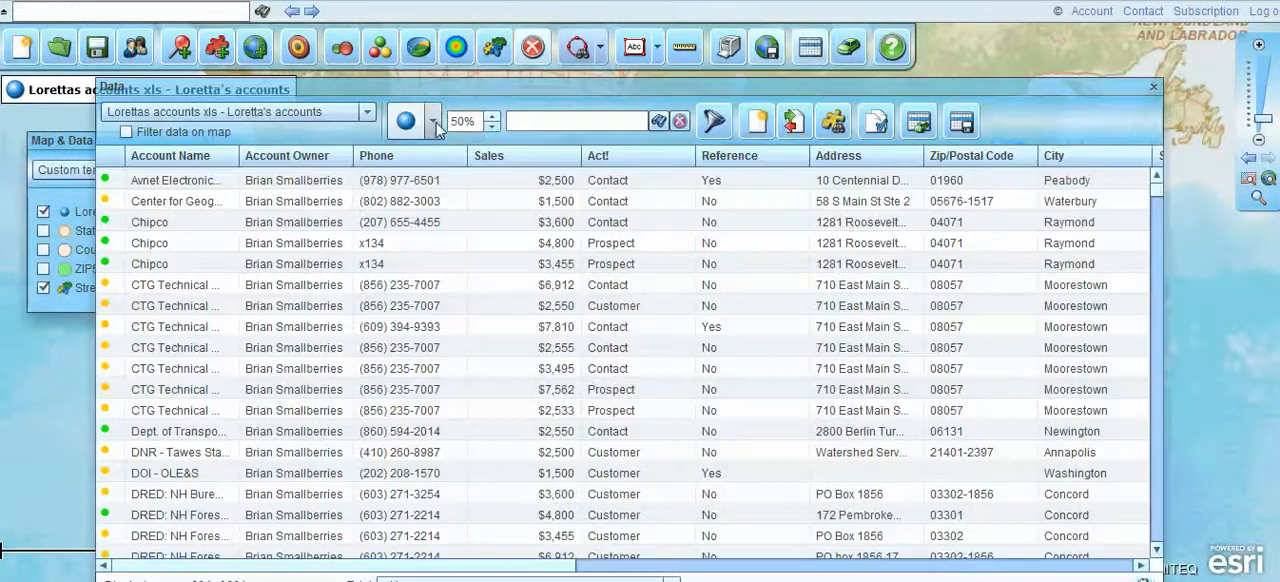
- Try the Denny's logo and the portrait photo as custom symbols for the plotted accounts
left_click(432, 120)
left_click_drag(672, 208, 680, 152)
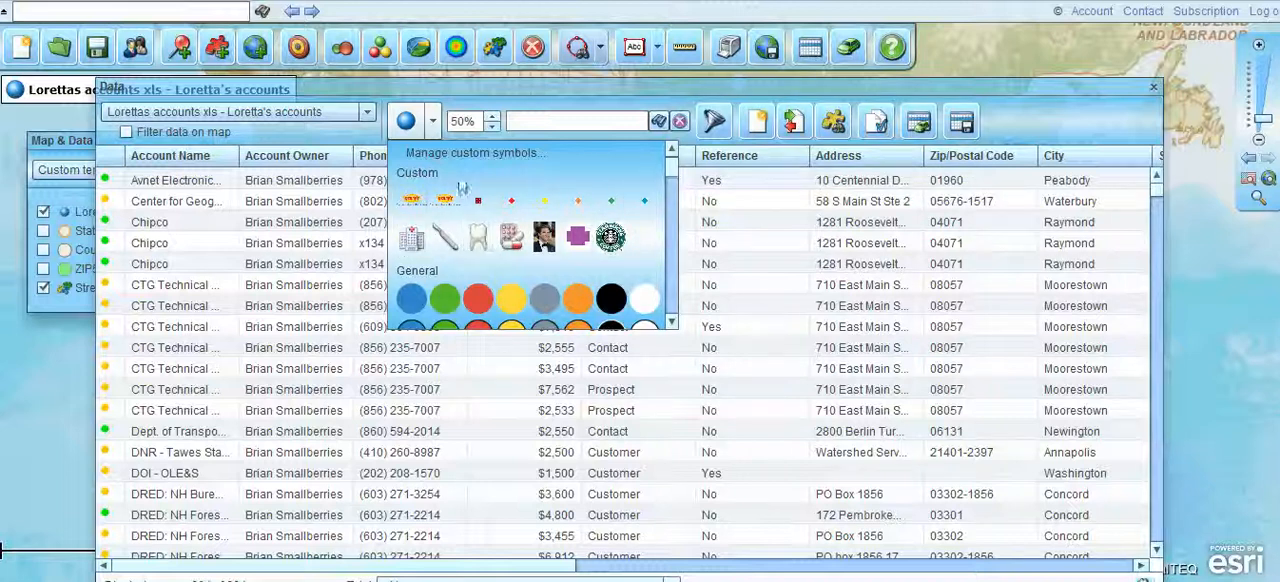
left_click(411, 202)
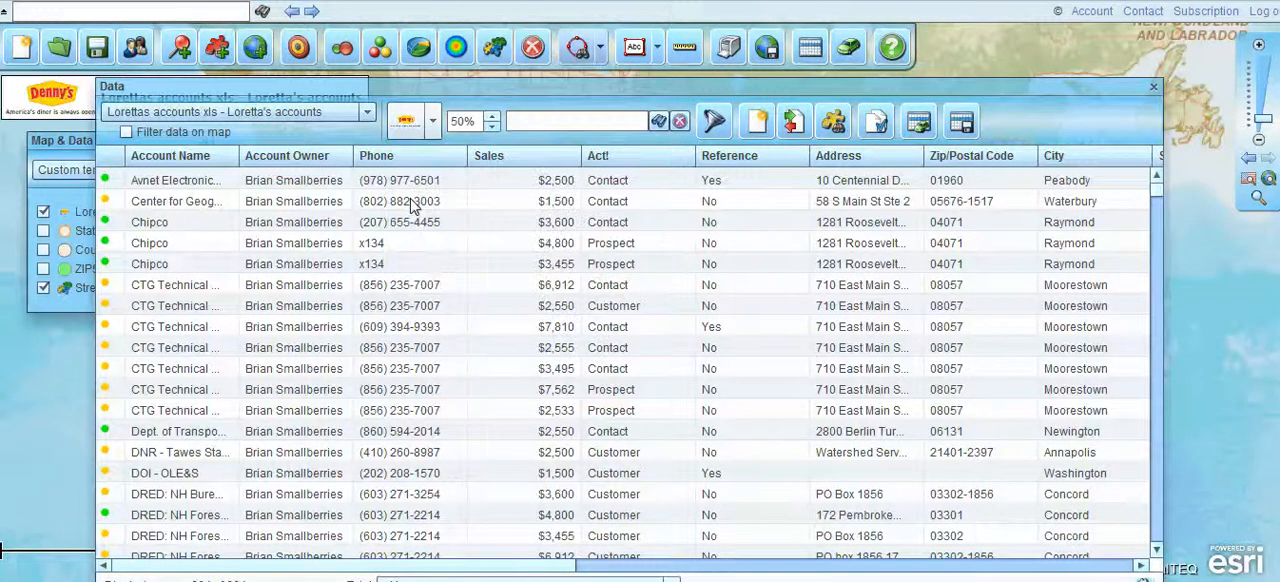
left_click(432, 121)
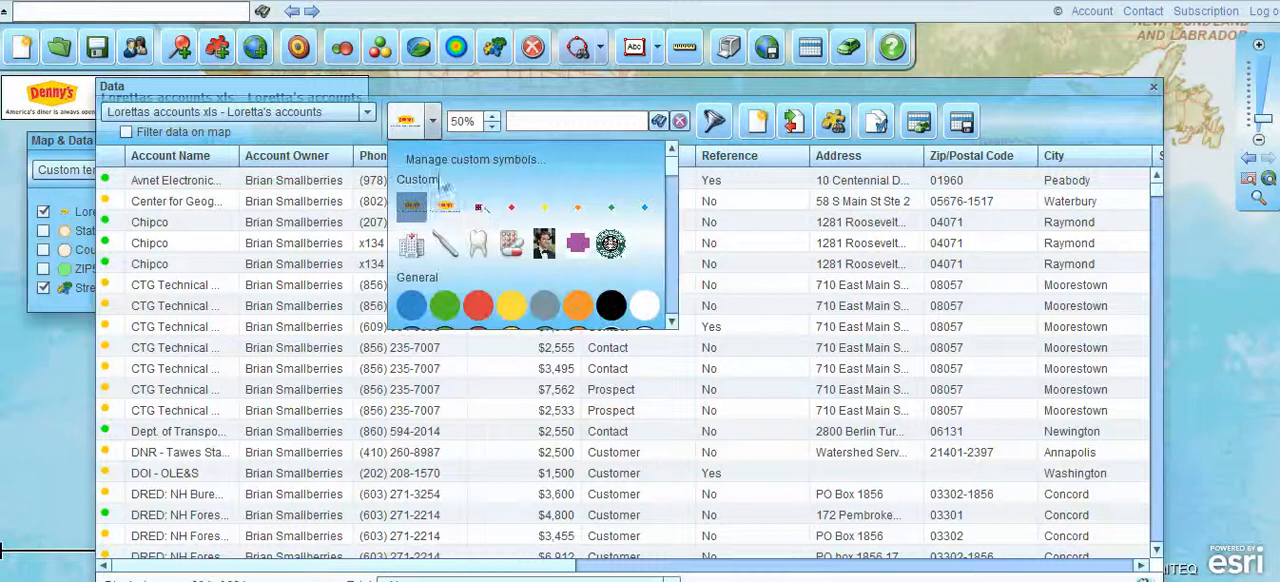
left_click(545, 245)
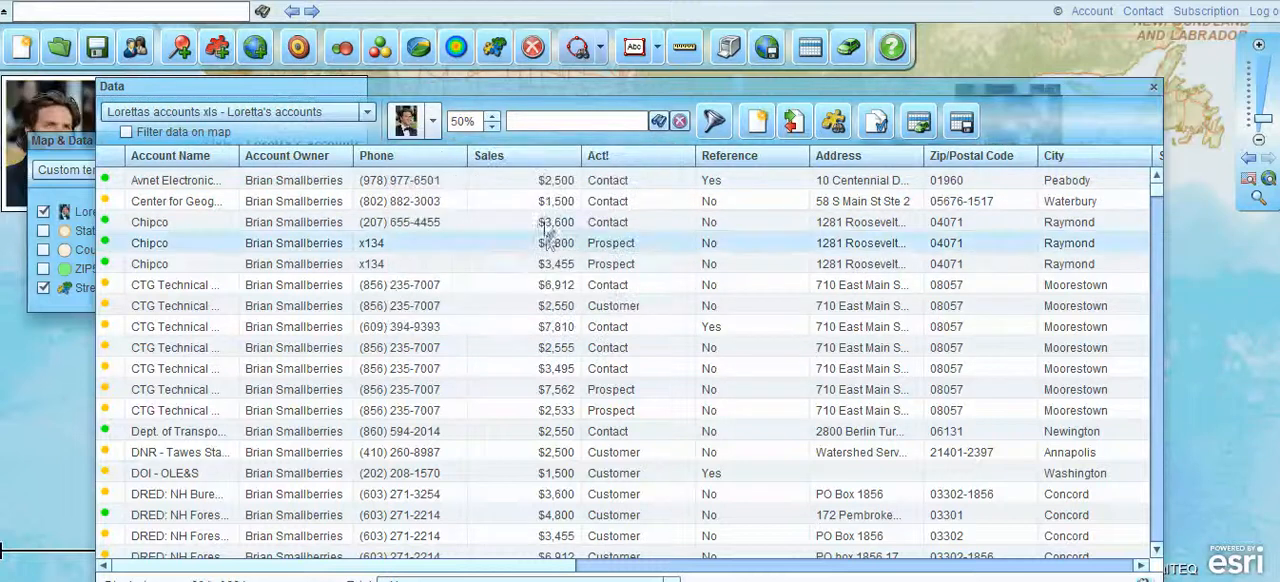
- Set the account symbol to the black sphere and its size to 20%
left_click(433, 121)
left_click_drag(674, 168, 679, 213)
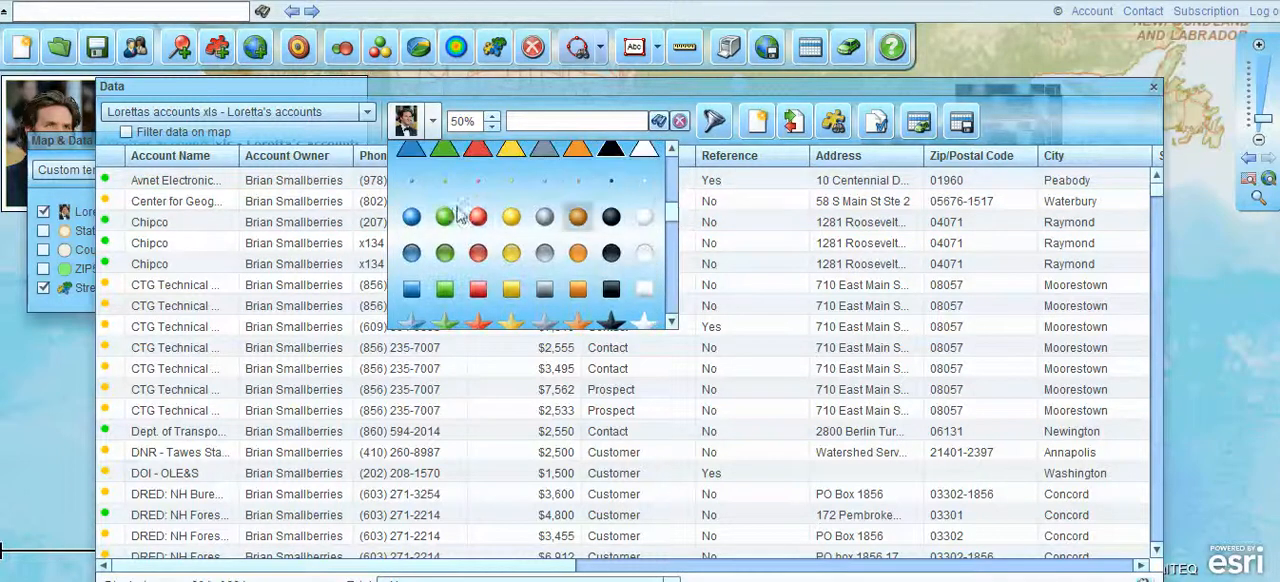
left_click(611, 217)
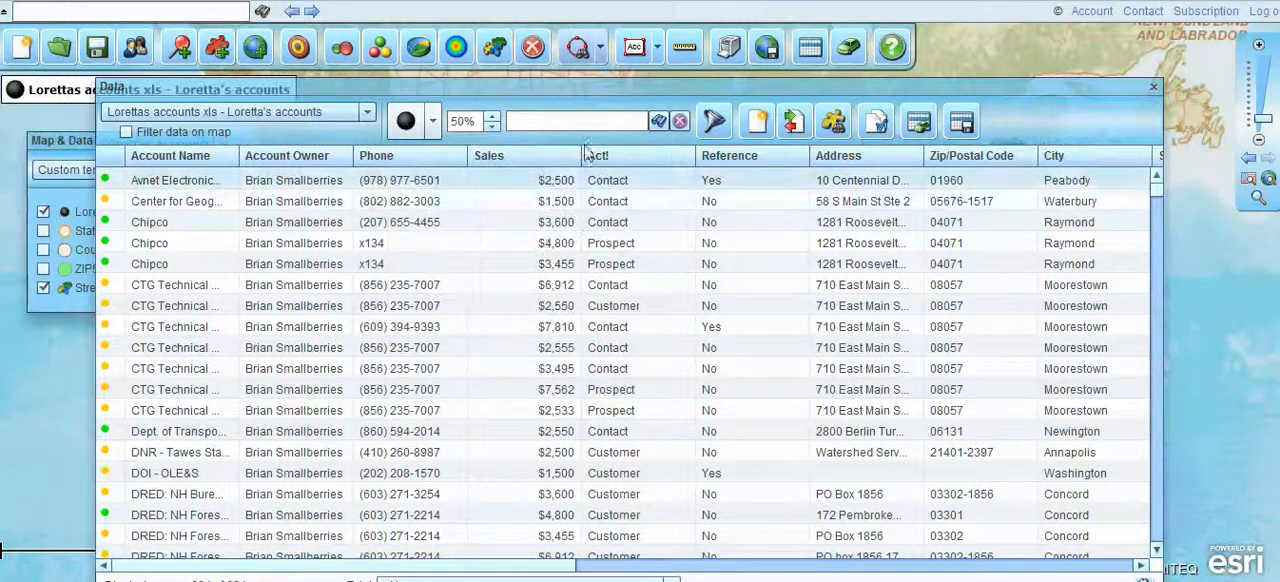
left_click(492, 126)
left_click(492, 126)
left_click(492, 126)
left_click(492, 117)
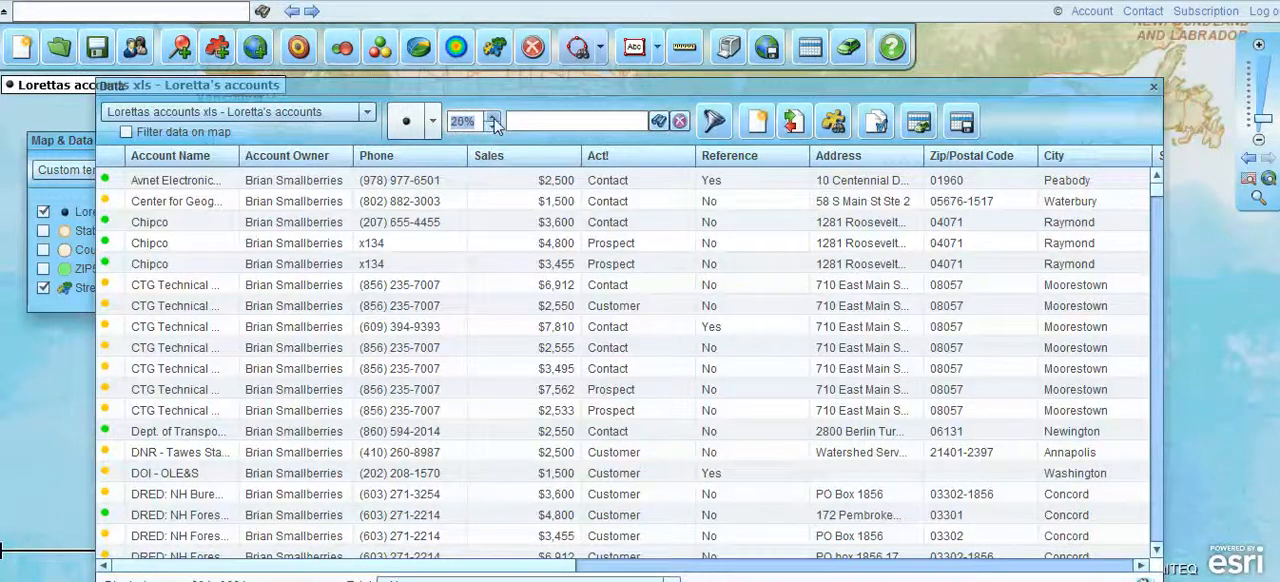
- Close the data window and zoom the map to the plotted accounts in the northeastern United States
left_click(1153, 88)
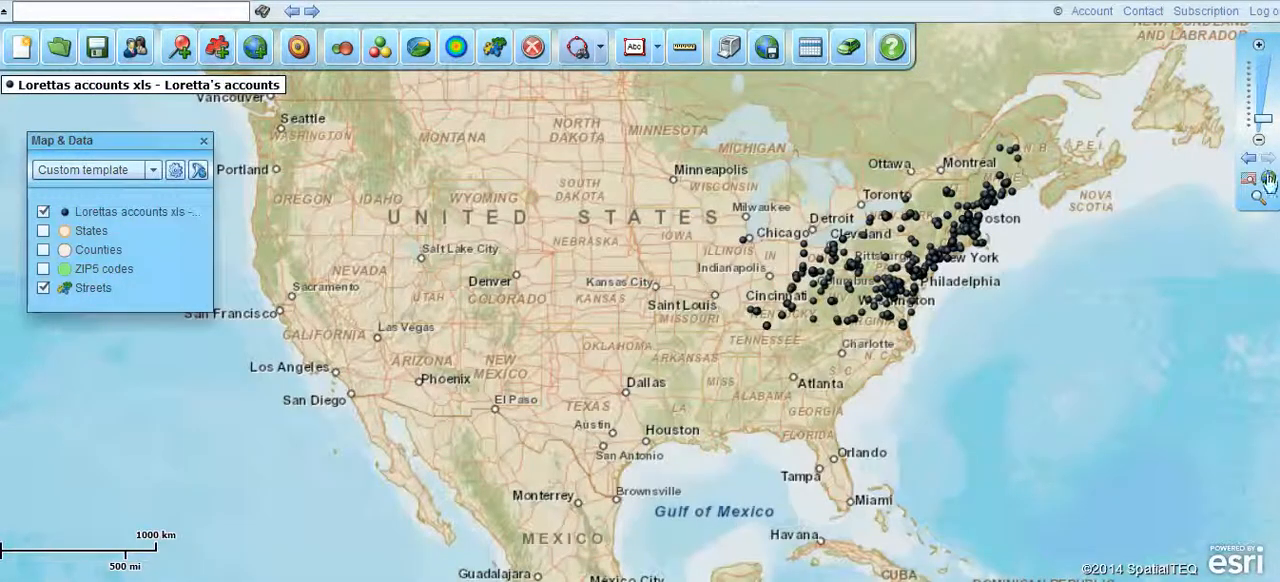
left_click(1256, 200)
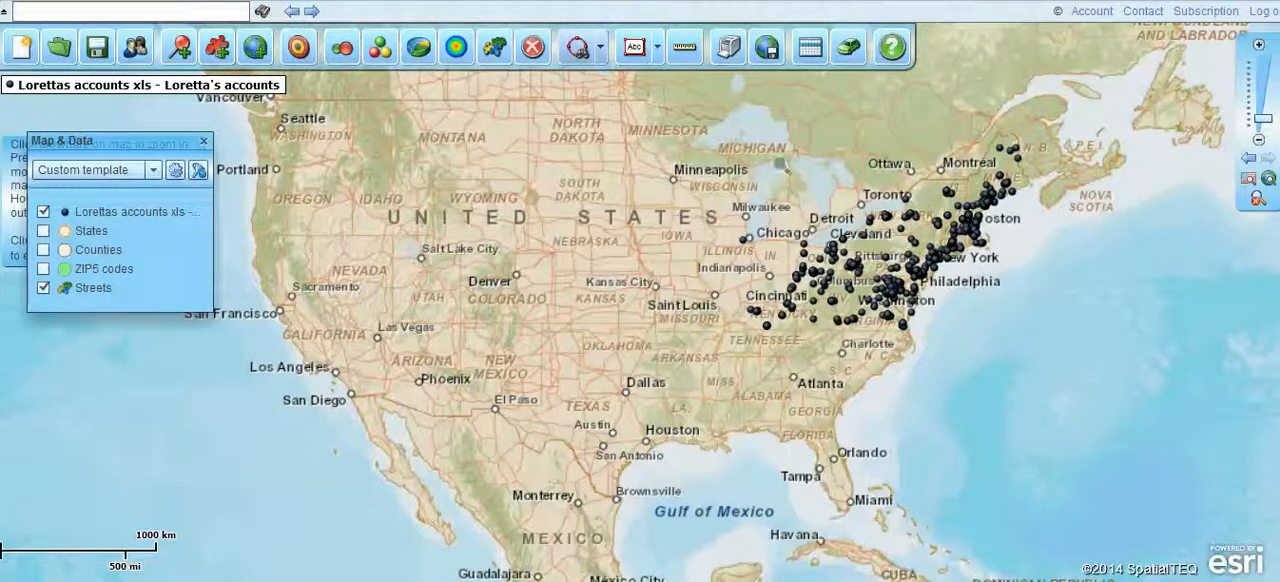
left_click_drag(761, 149, 1053, 340)
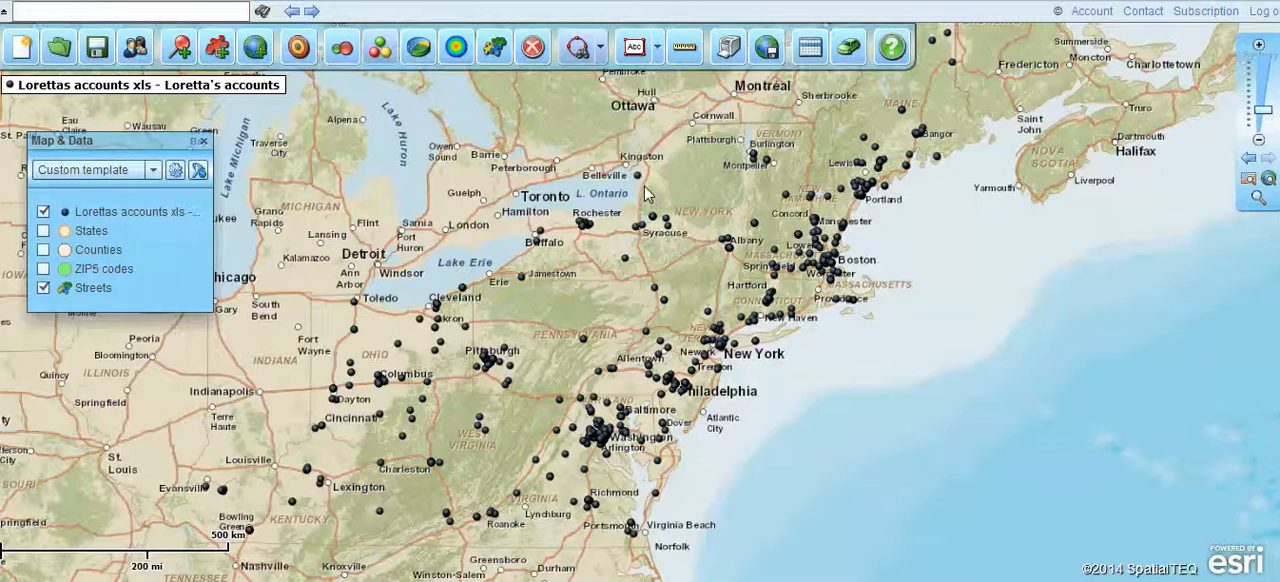
- Choose Type as the data column for color coding the accounts
left_click(622, 120)
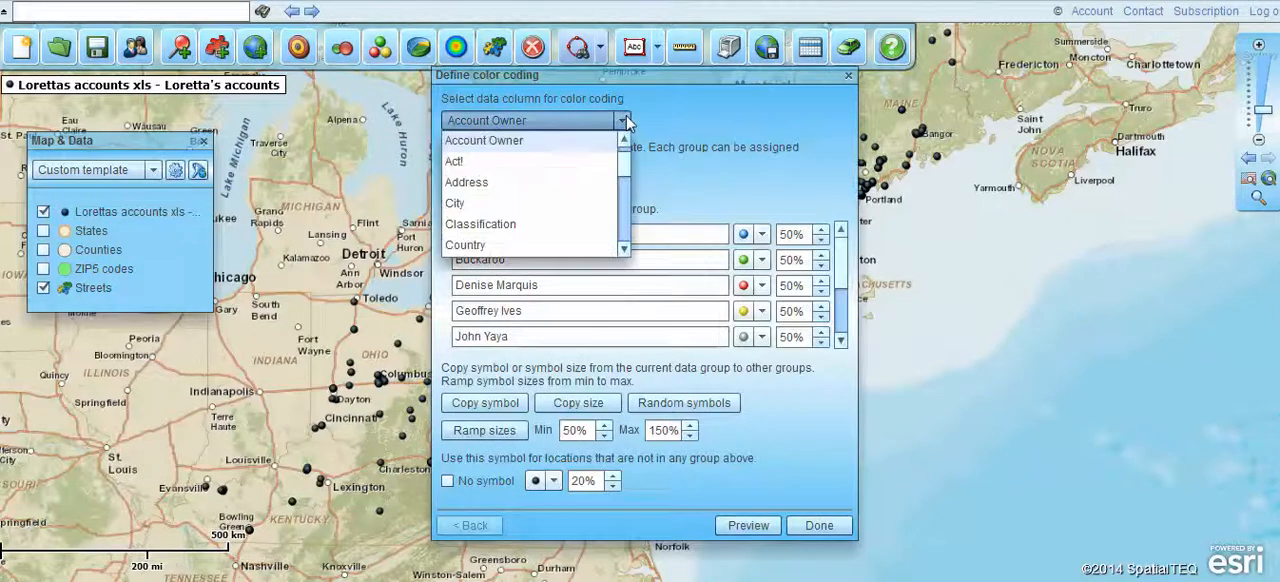
left_click(624, 121)
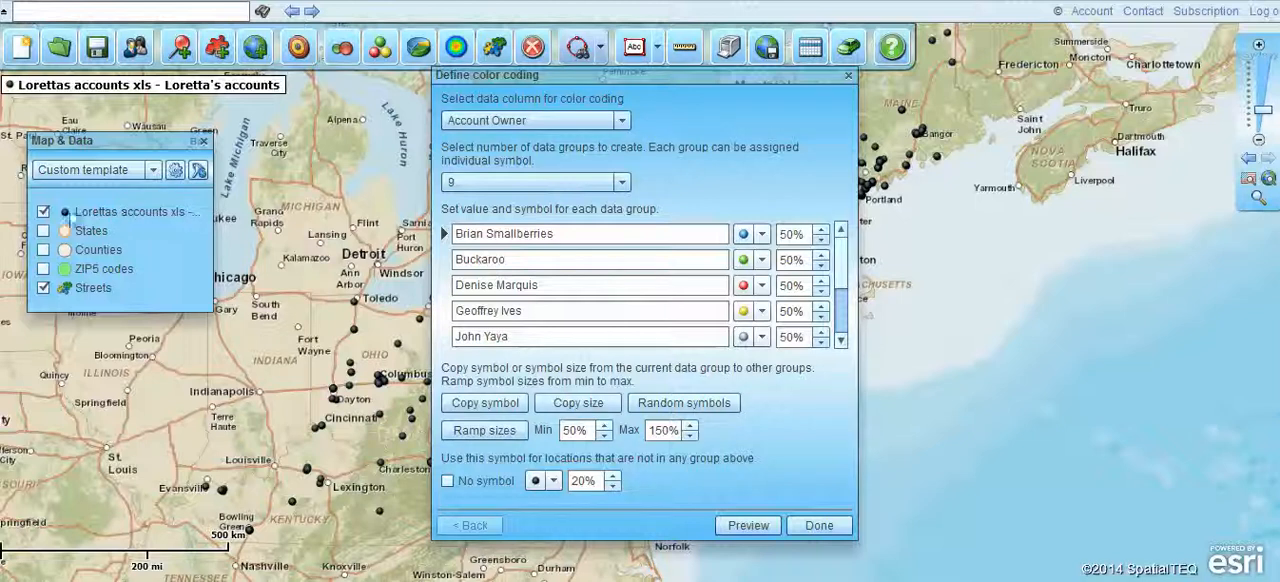
left_click(621, 122)
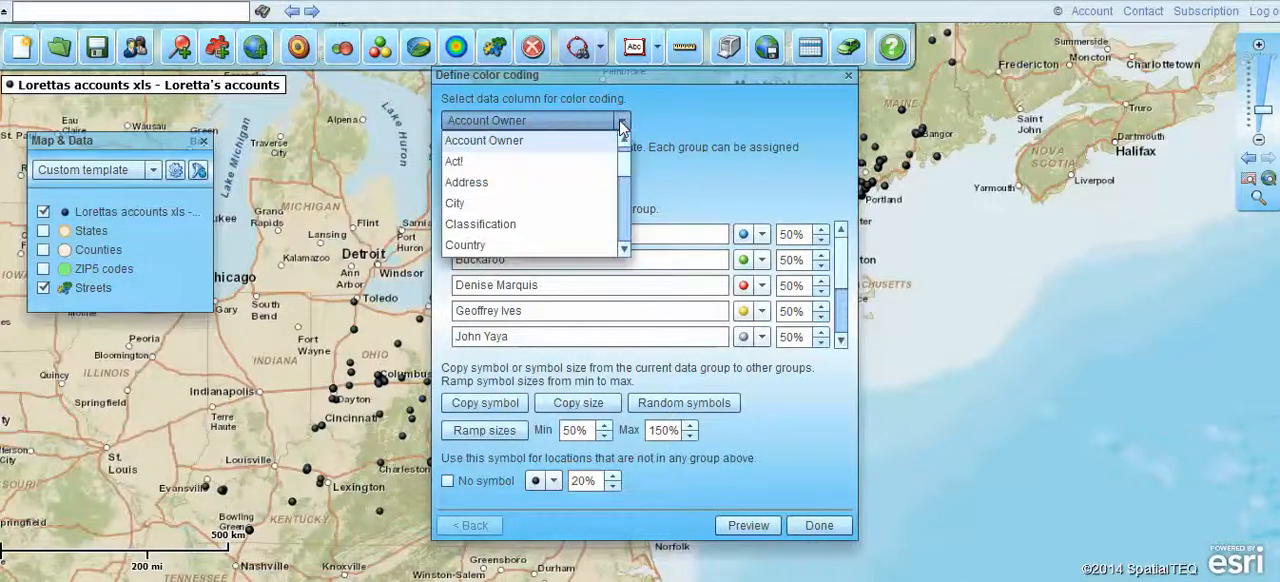
left_click_drag(624, 162, 624, 245)
left_click(474, 212)
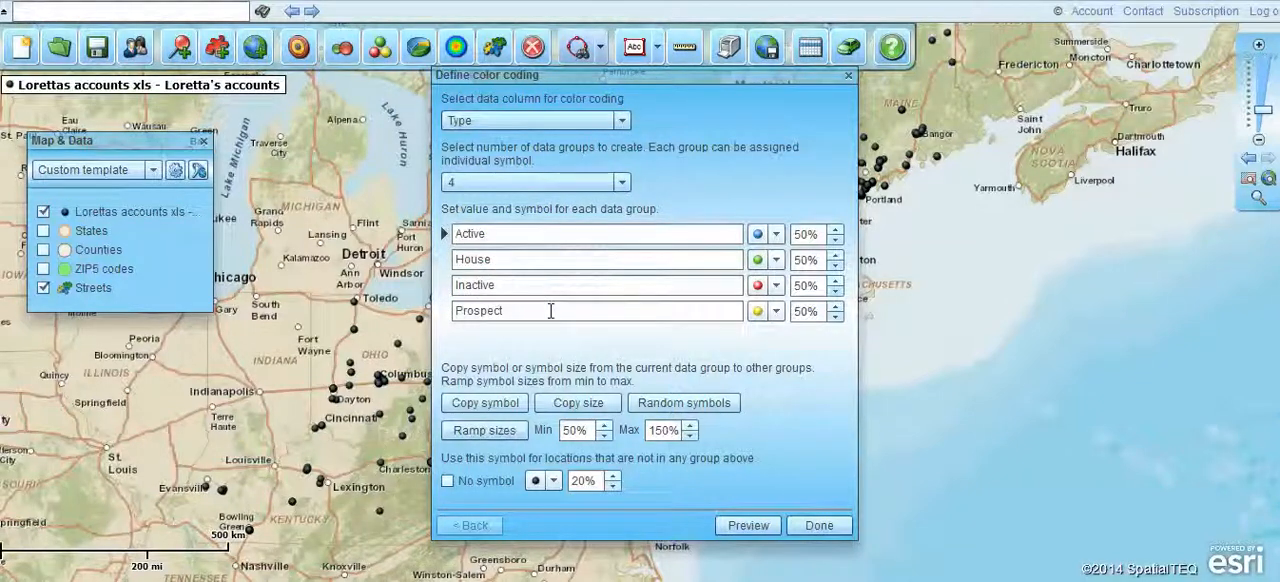
left_click(624, 181)
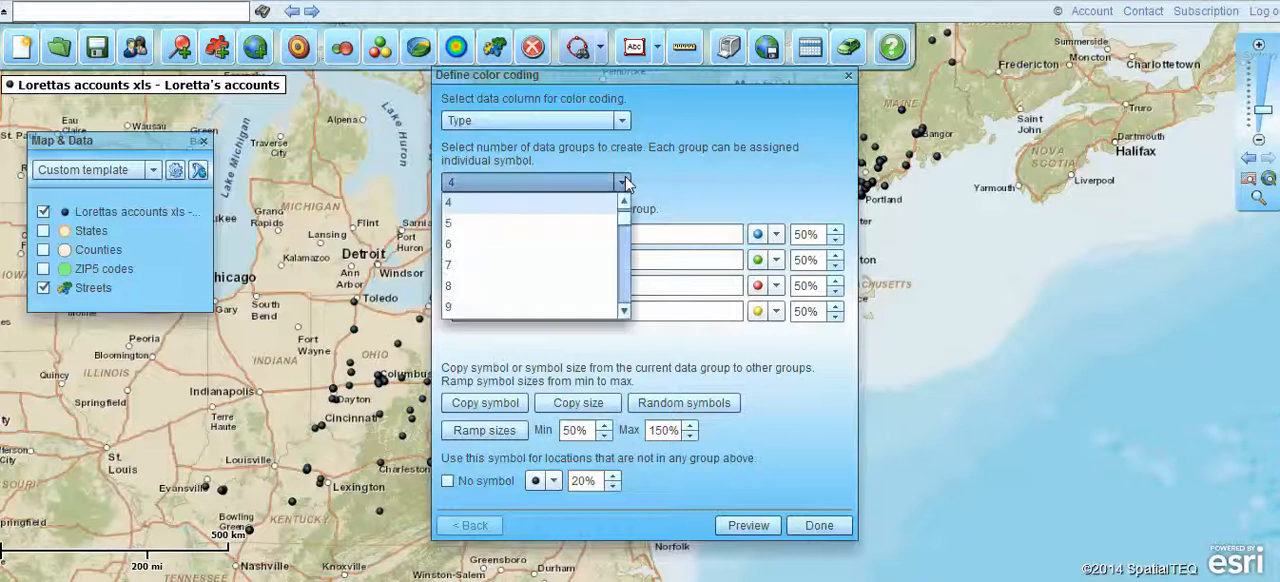
left_click_drag(628, 233, 626, 310)
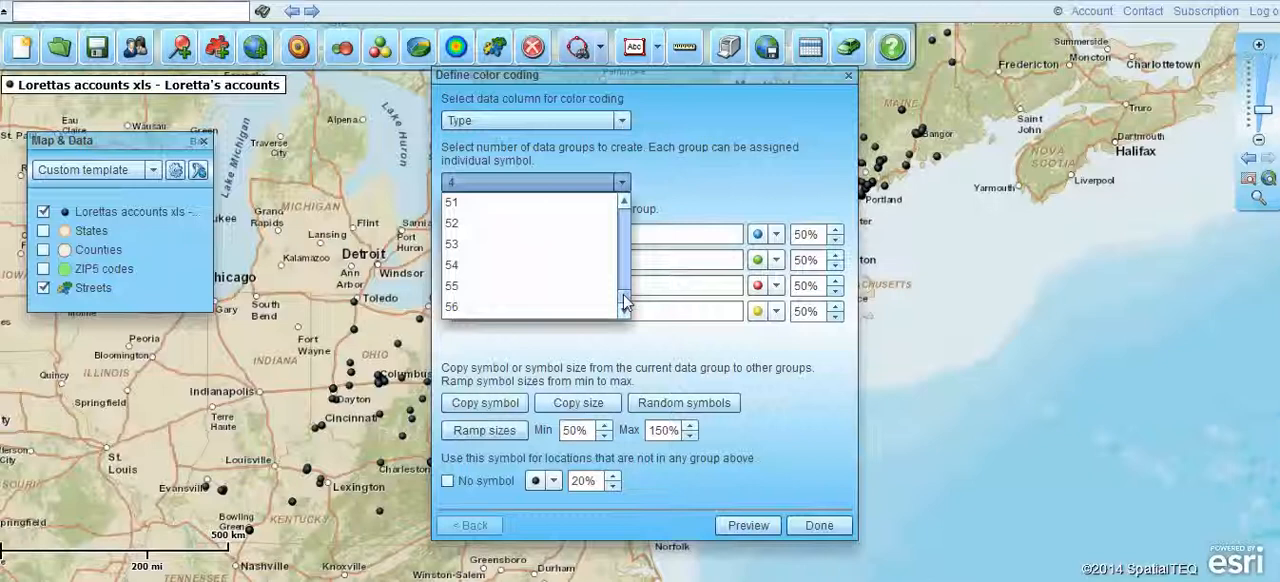
left_click_drag(625, 303, 637, 196)
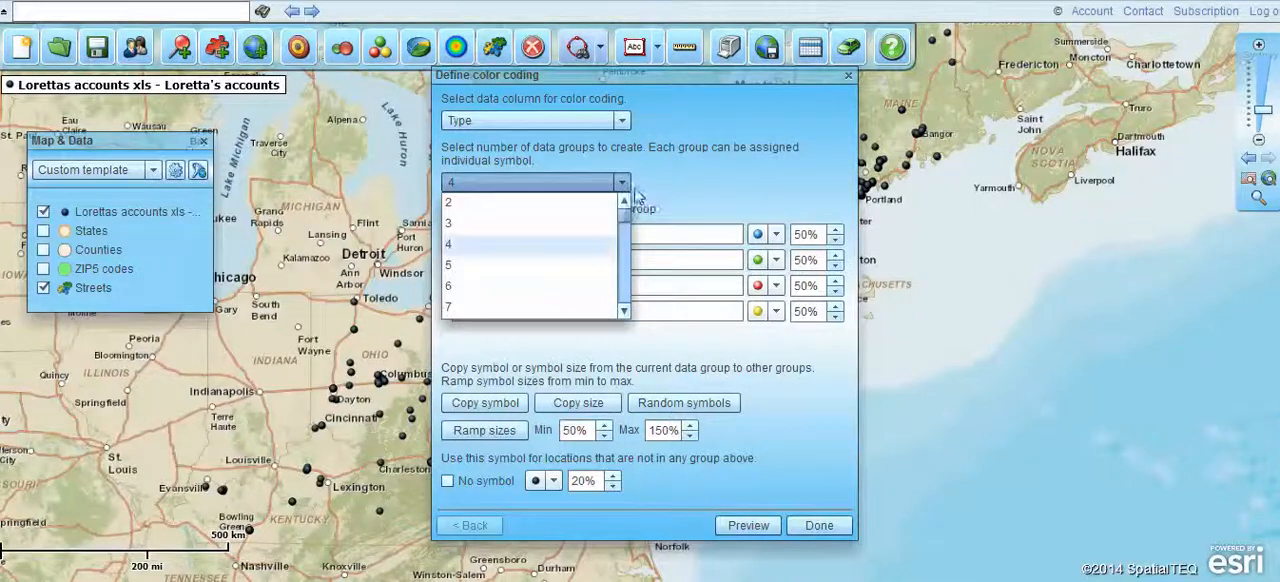
left_click(700, 193)
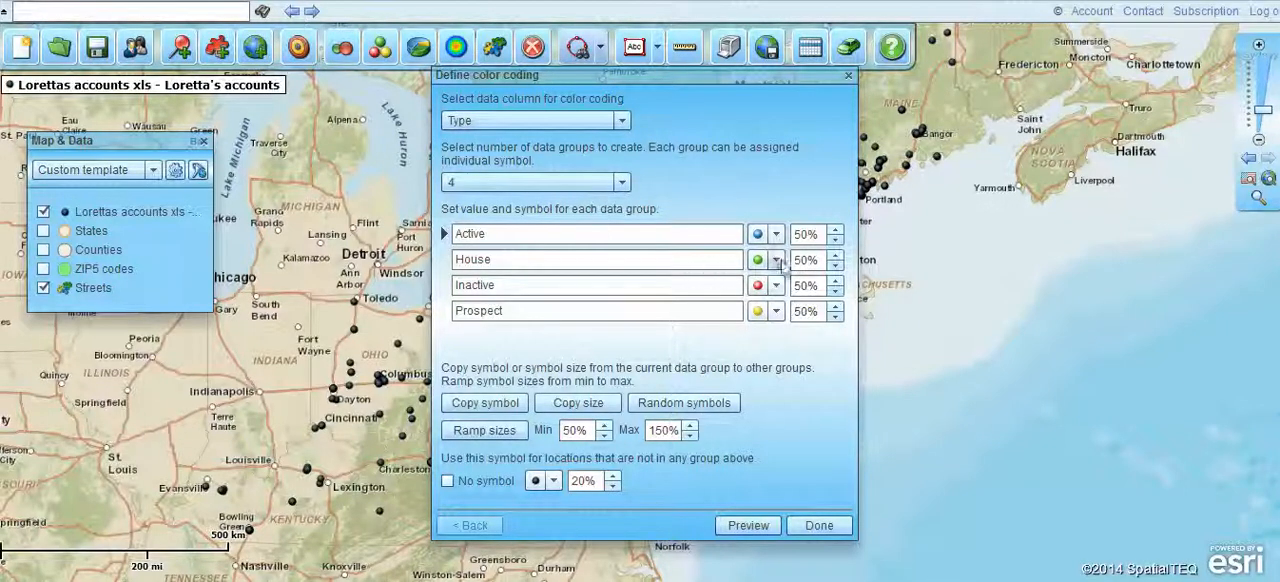
- Set the symbol size of the Active, House, Inactive and Prospect groups to 25% each
left_click(834, 240)
left_click(834, 240)
left_click(834, 240)
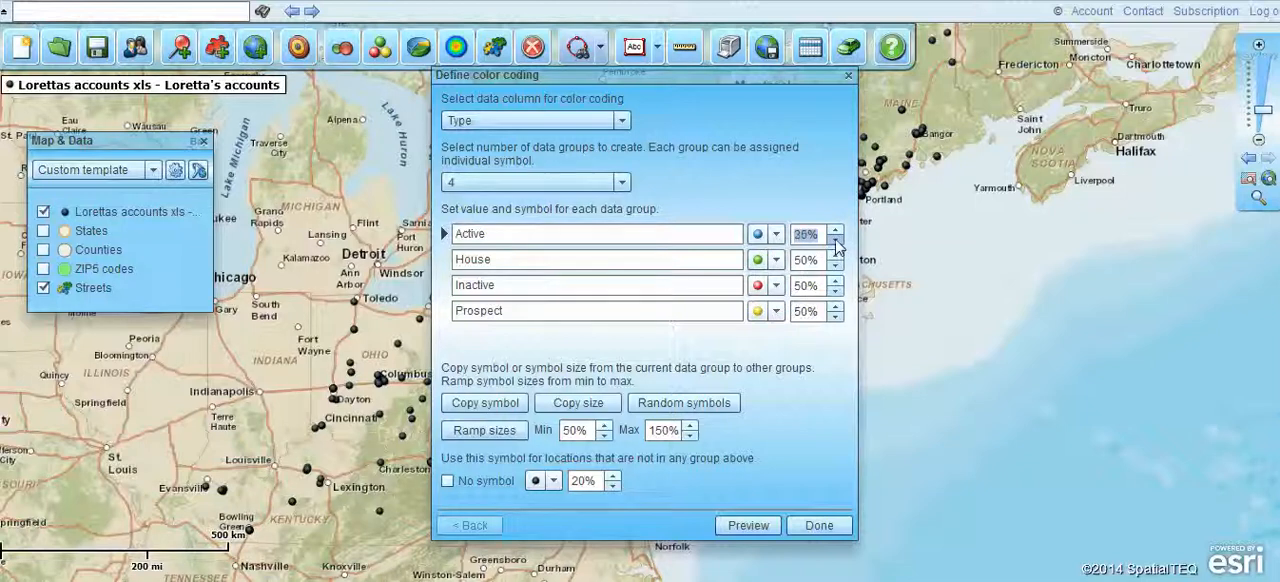
left_click(836, 266)
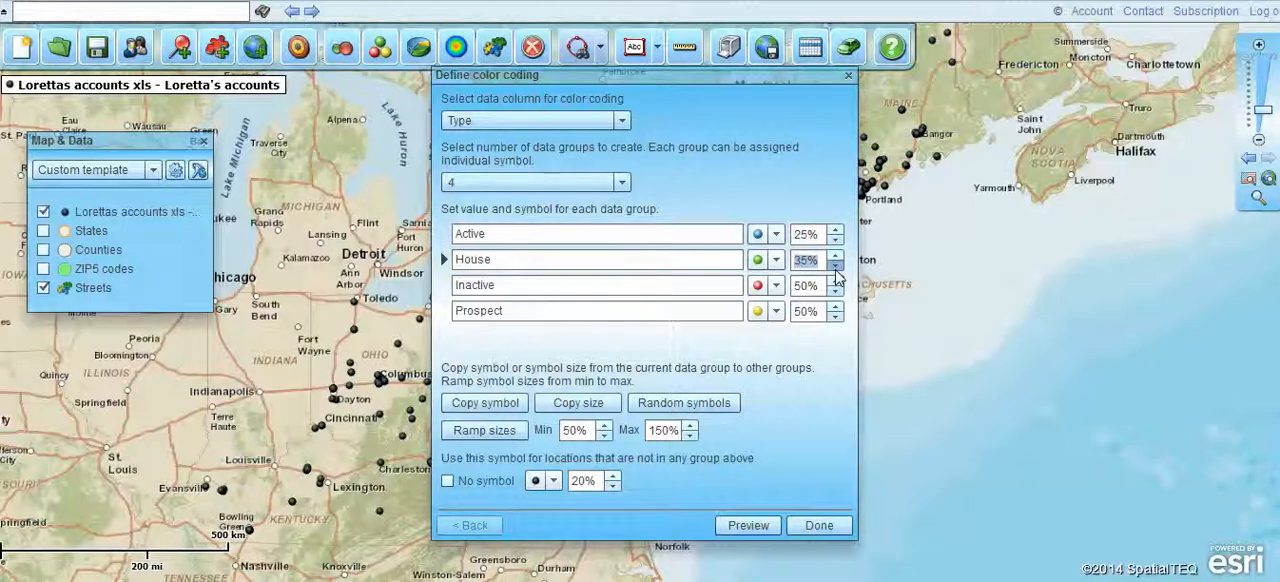
left_click(836, 291)
left_click(836, 291)
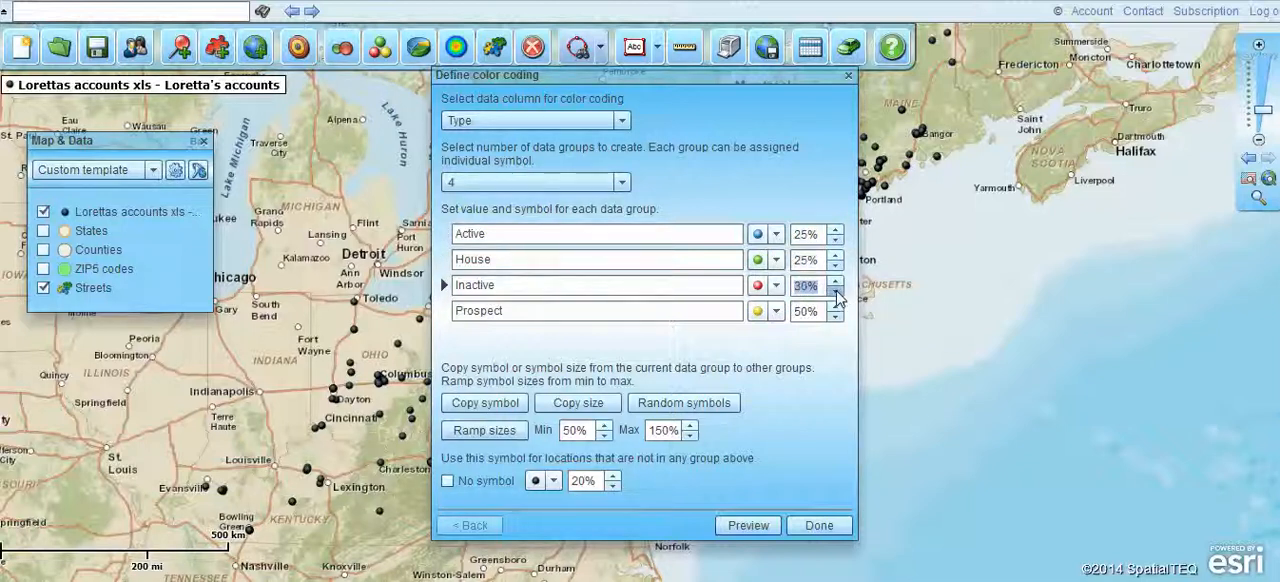
left_click(836, 291)
left_click(836, 317)
left_click(836, 317)
left_click(836, 317)
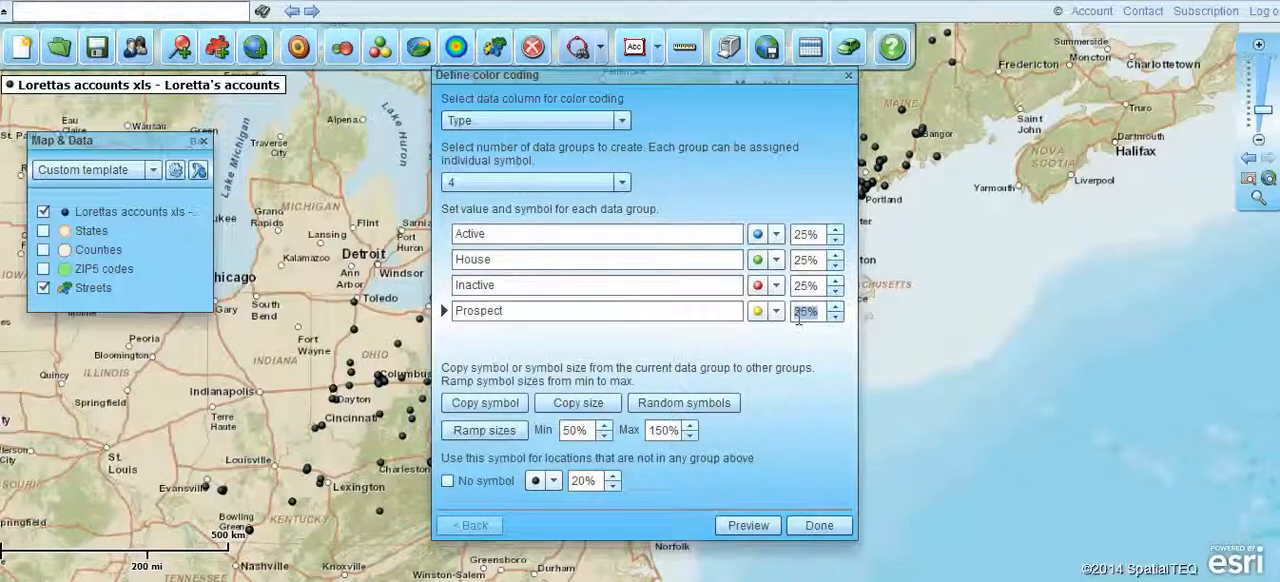
left_click(776, 234)
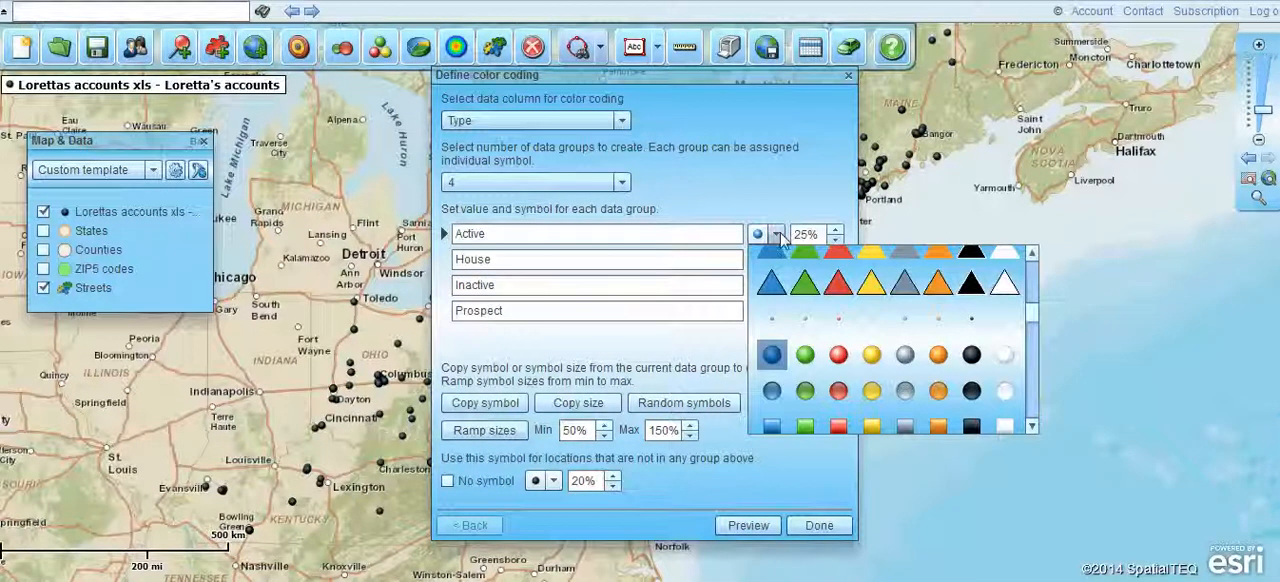
left_click_drag(1038, 312, 1035, 355)
left_click(1089, 320)
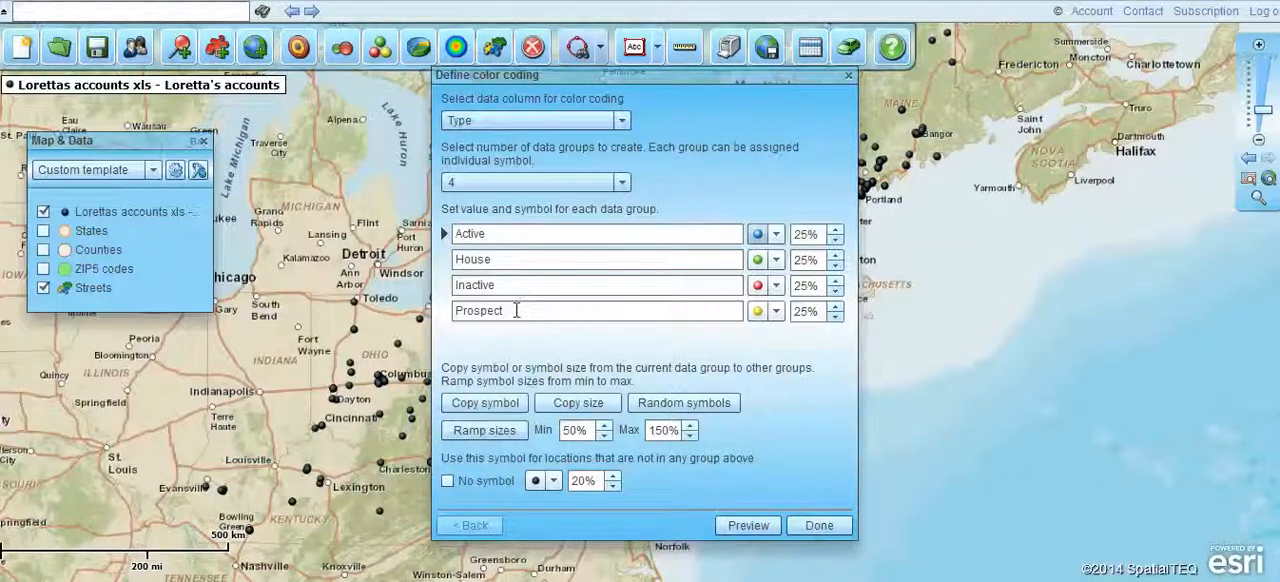
- Use no symbol for locations outside the four groups and apply the color coding to the map
left_click(553, 481)
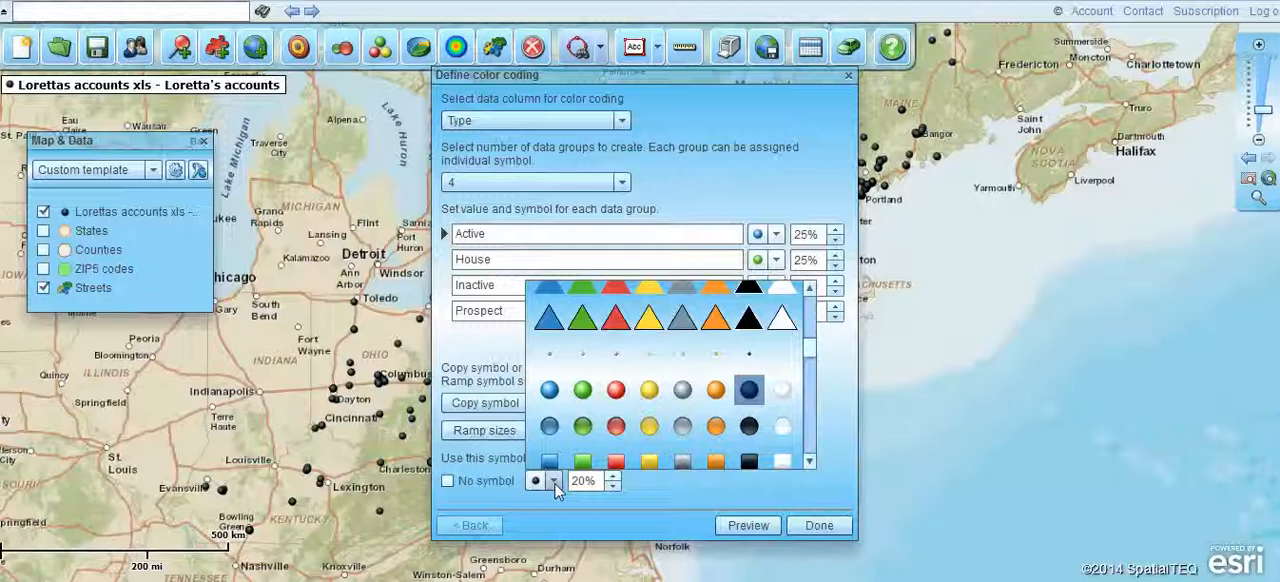
left_click(674, 482)
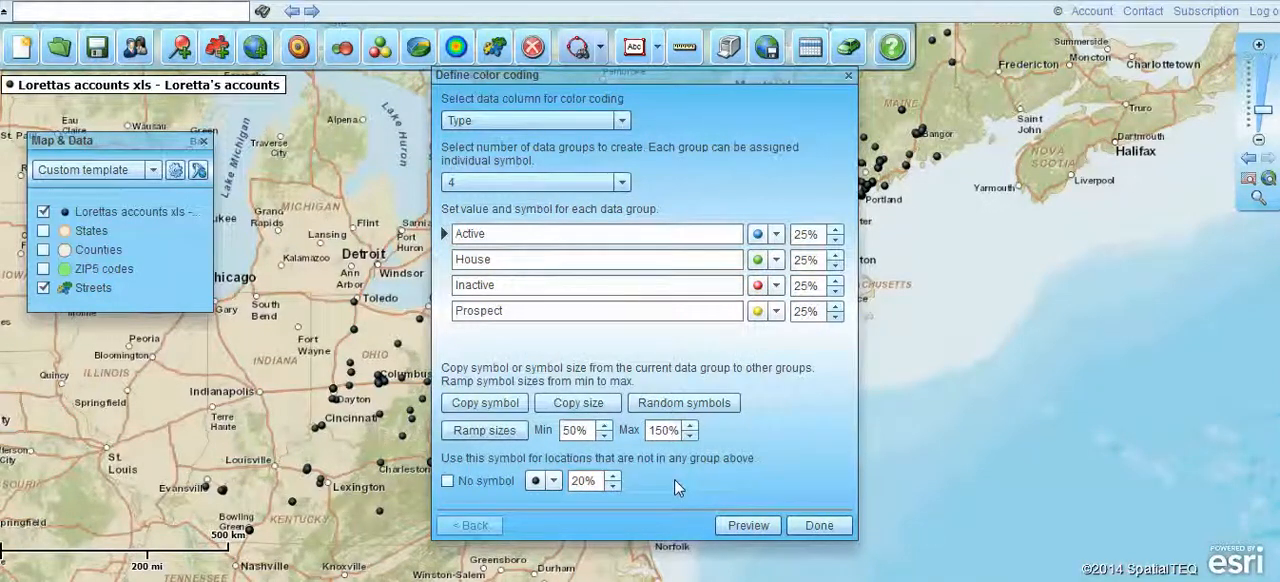
left_click(447, 481)
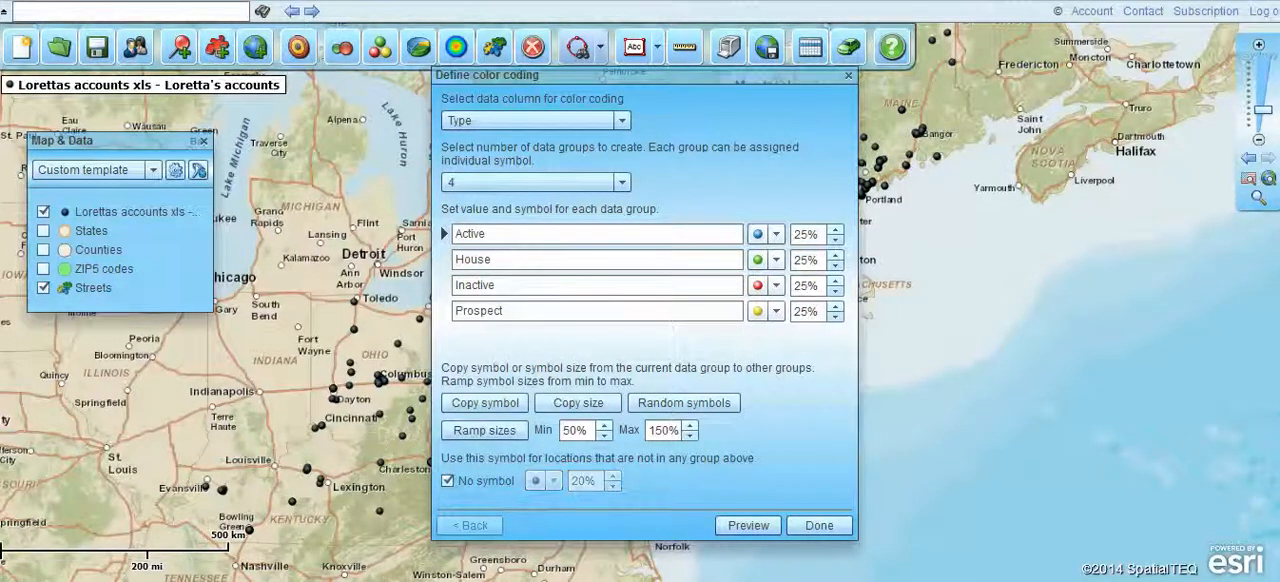
left_click(819, 525)
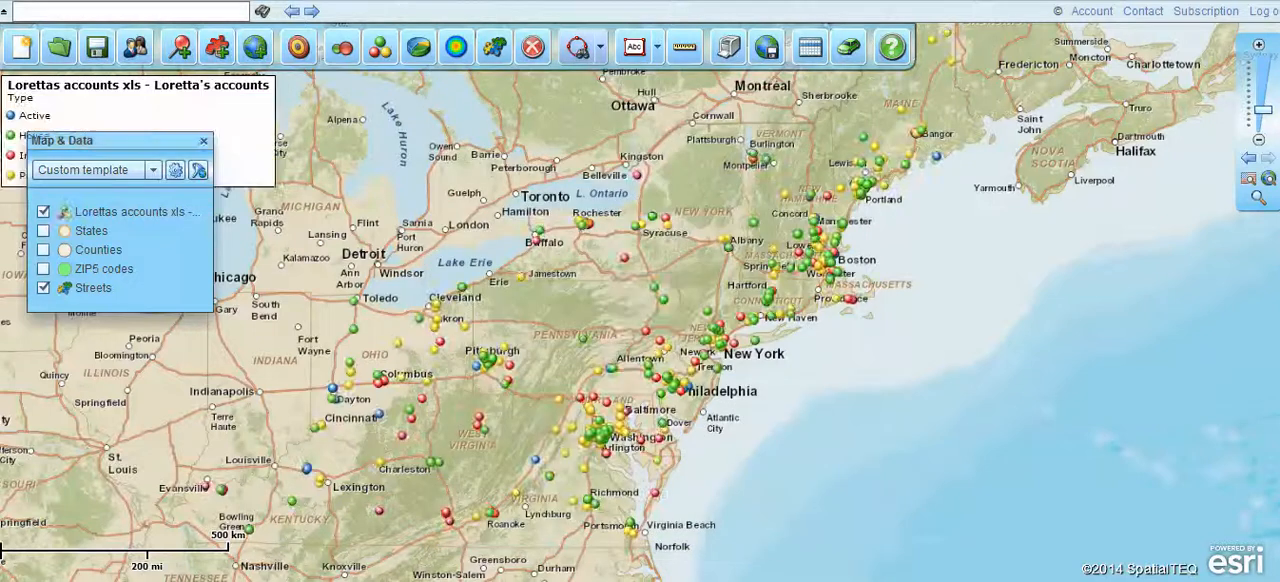
- Move the map legend over the Atlantic east of New York and change its title to Major Accounts
left_click_drag(202, 121, 1102, 311)
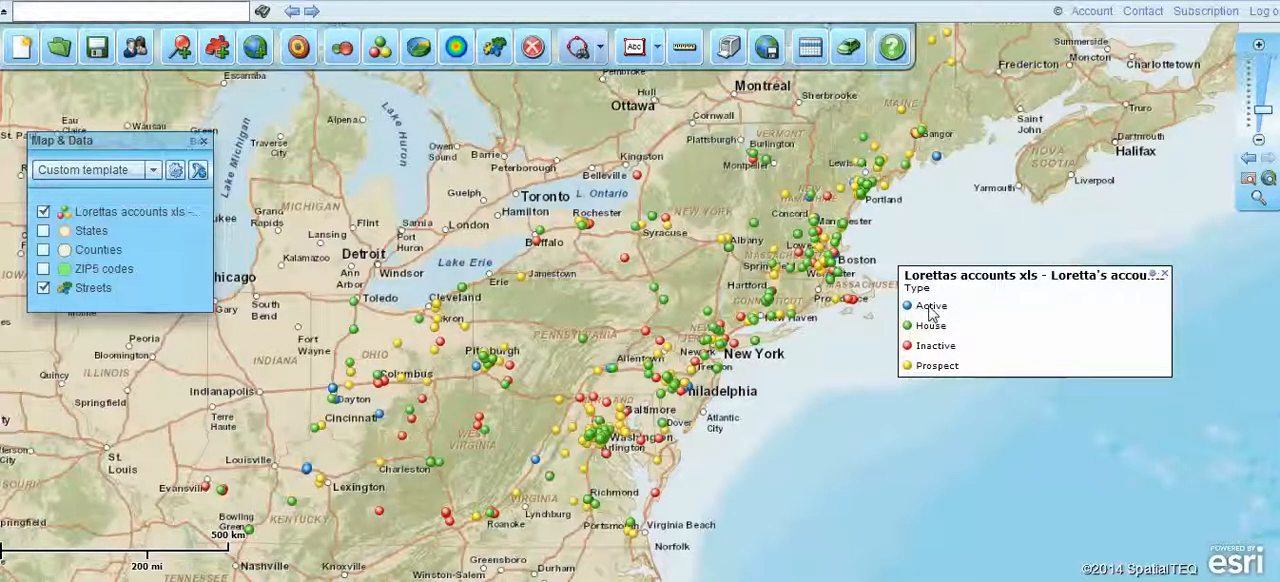
left_click(1152, 273)
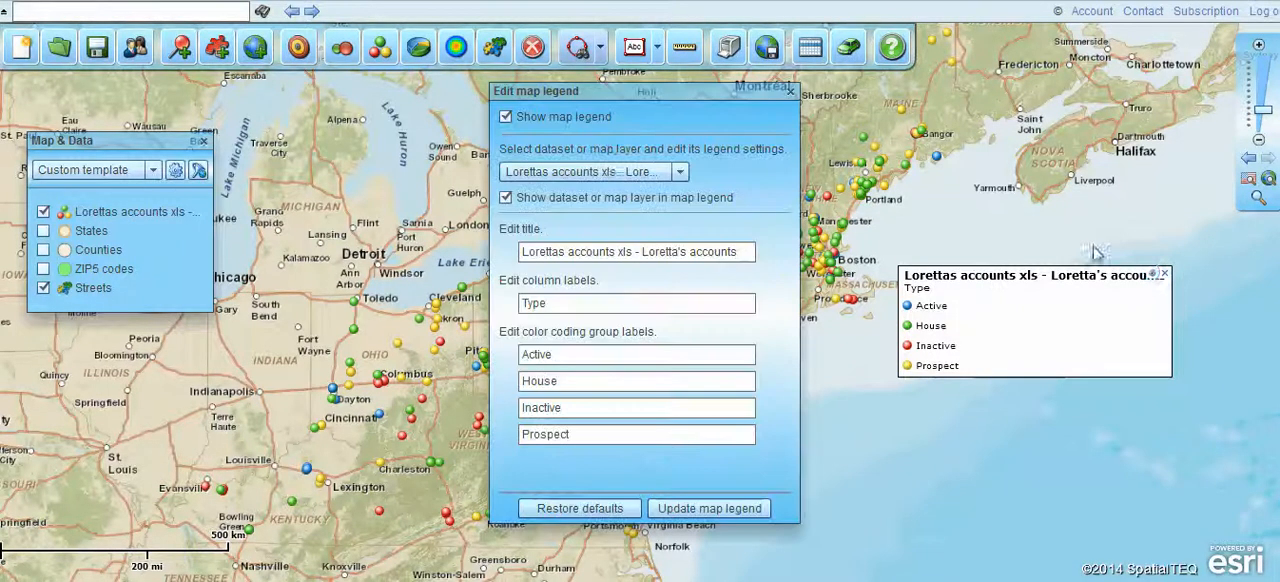
left_click(680, 172)
left_click(686, 178)
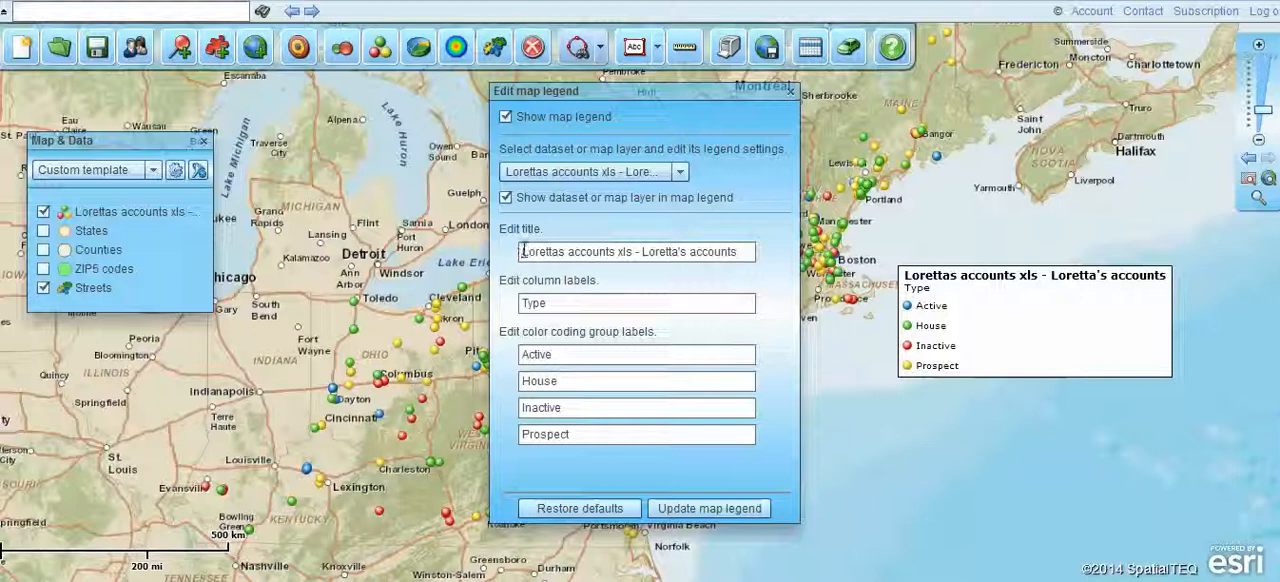
left_click_drag(521, 252, 796, 254)
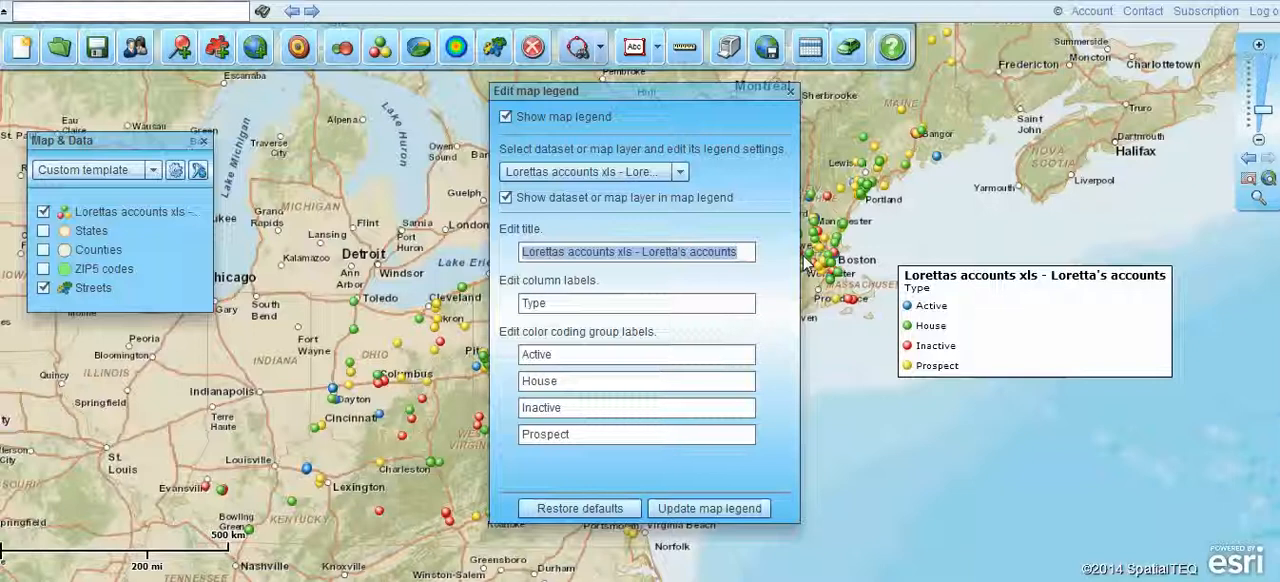
type("Major Accounts")
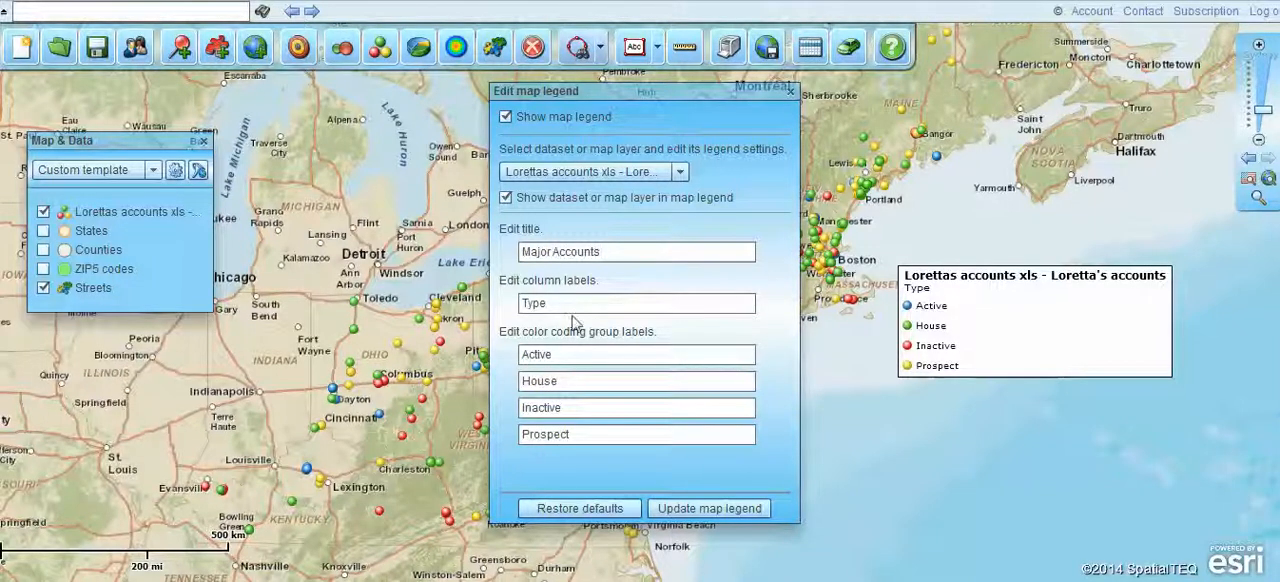
- Remove the Type column label from the legend, update it, and move the legend slightly north off the New England coast
double_click(534, 303)
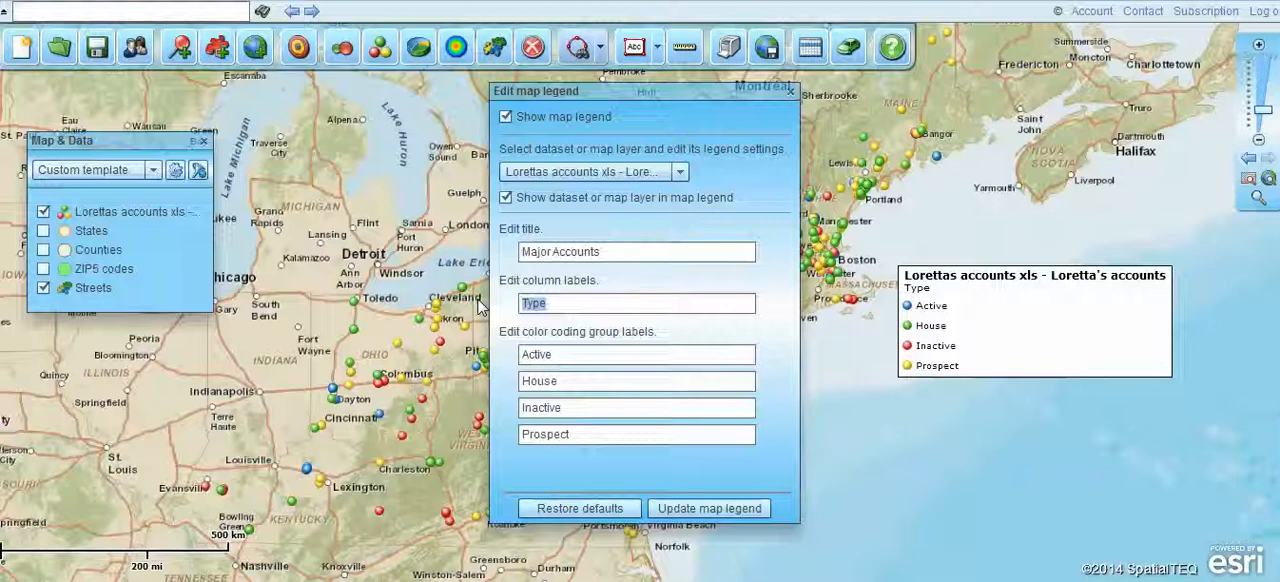
key("BackSpace")
left_click(730, 508)
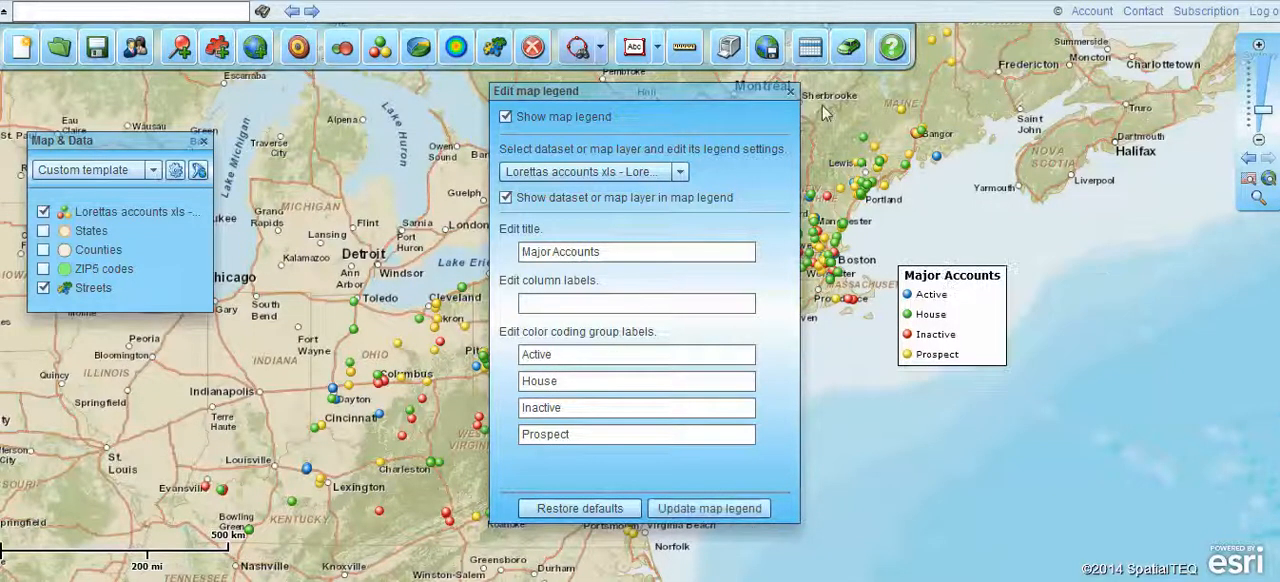
left_click(790, 92)
left_click_drag(989, 323, 997, 285)
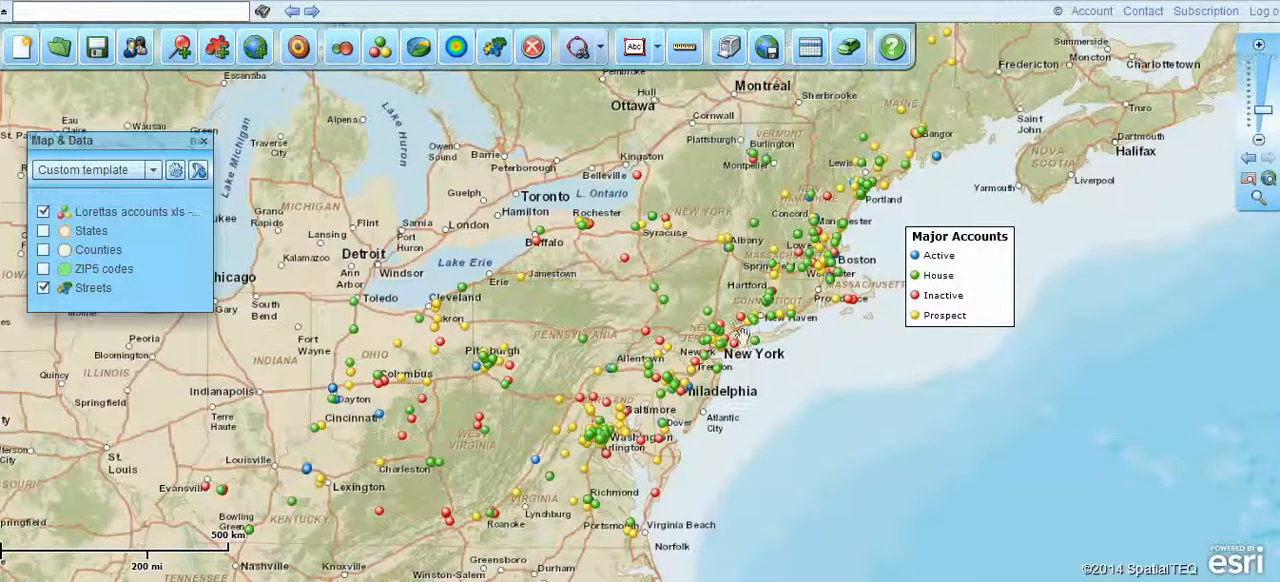
- Start color coding the accounts with circles, using Sales as the size, color and label column
mouse_move(775, 275)
mouse_move(488, 360)
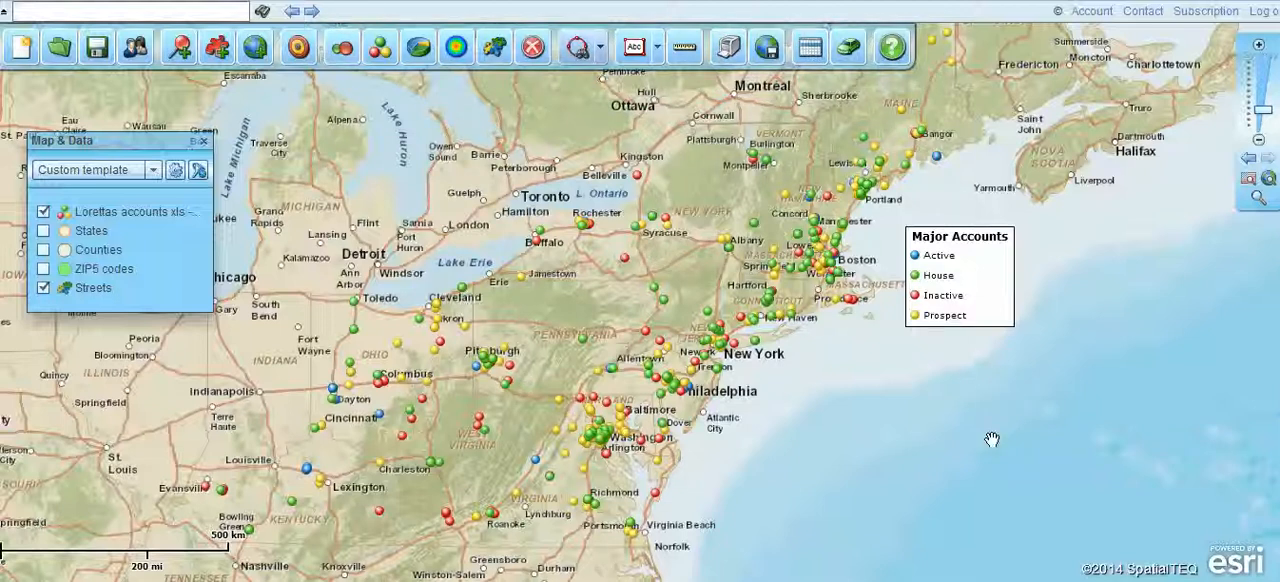
left_click(343, 50)
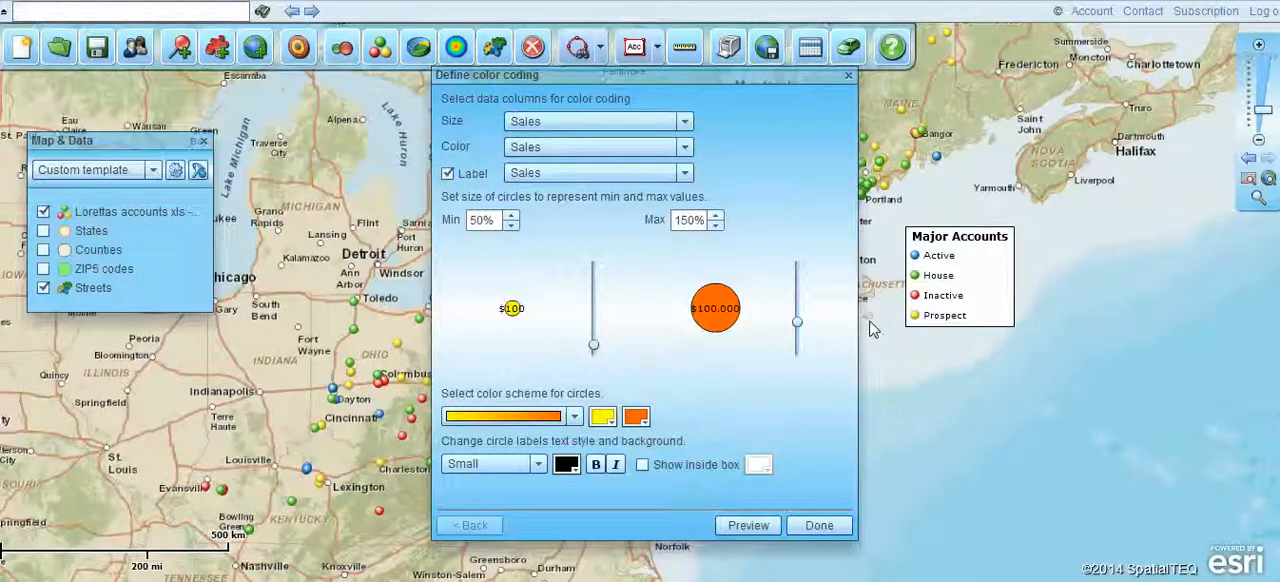
left_click(685, 124)
left_click(685, 124)
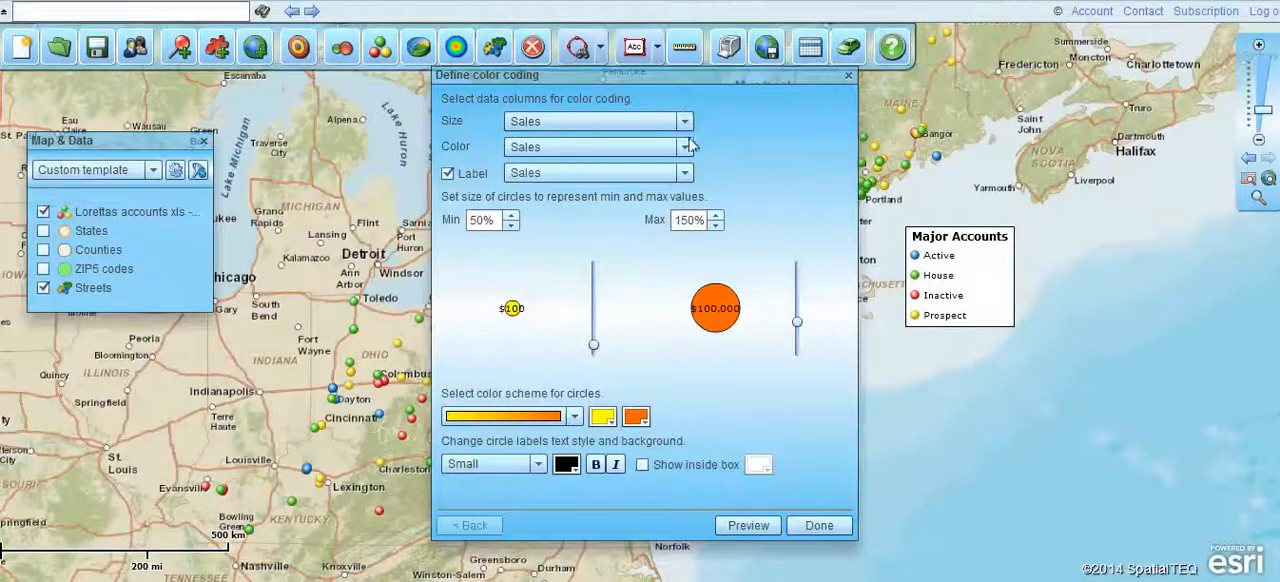
left_click(685, 148)
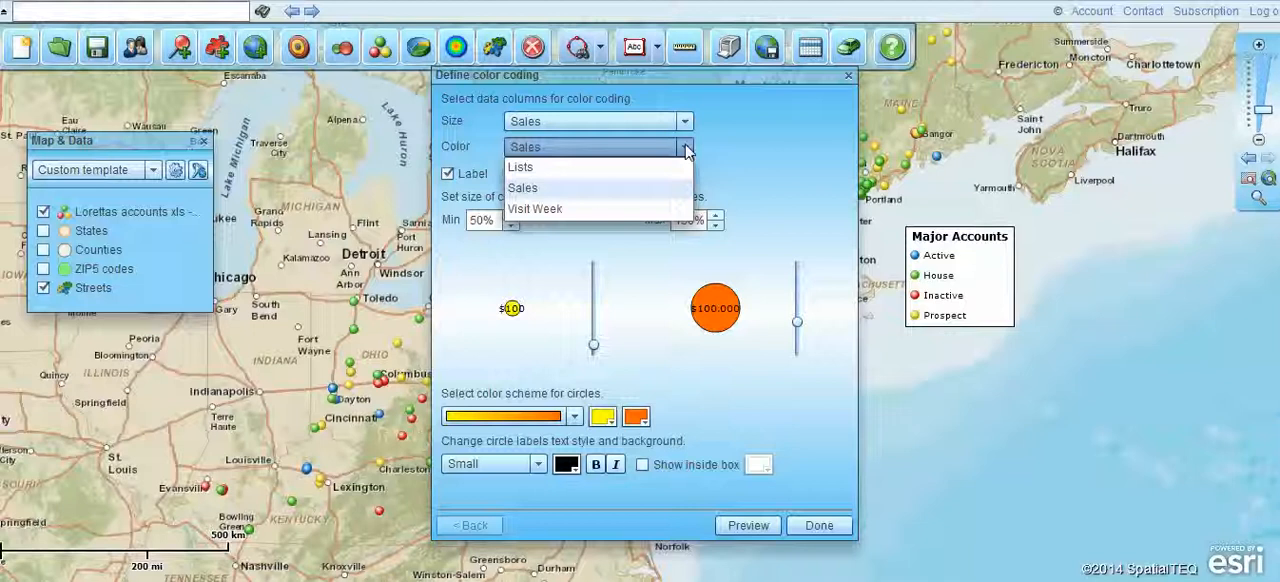
left_click(685, 148)
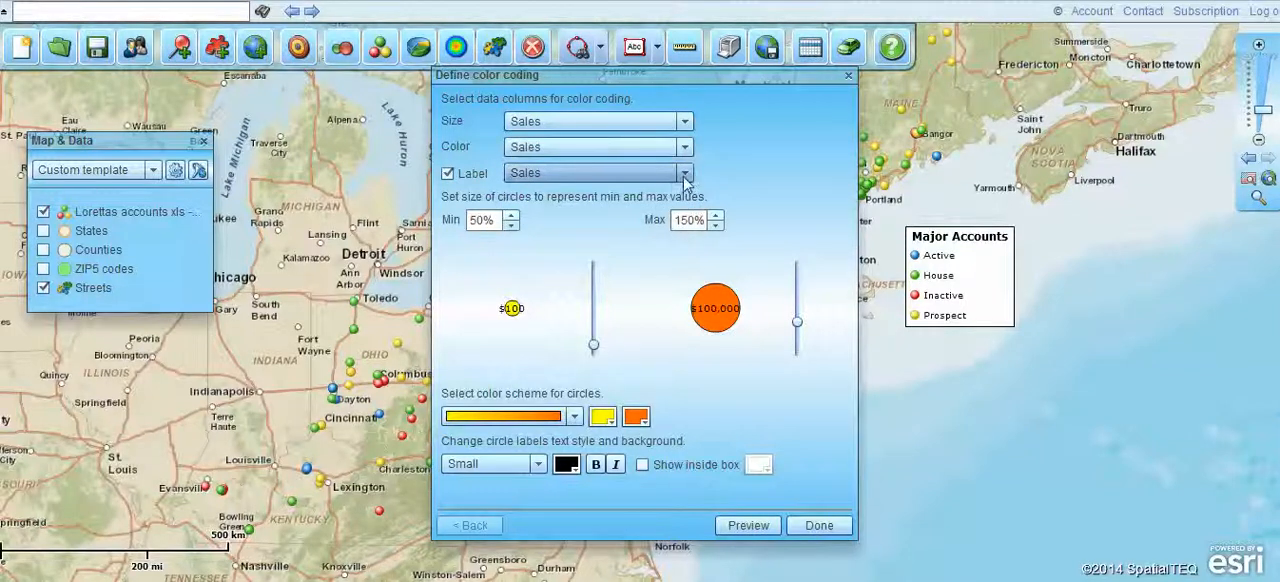
left_click(685, 174)
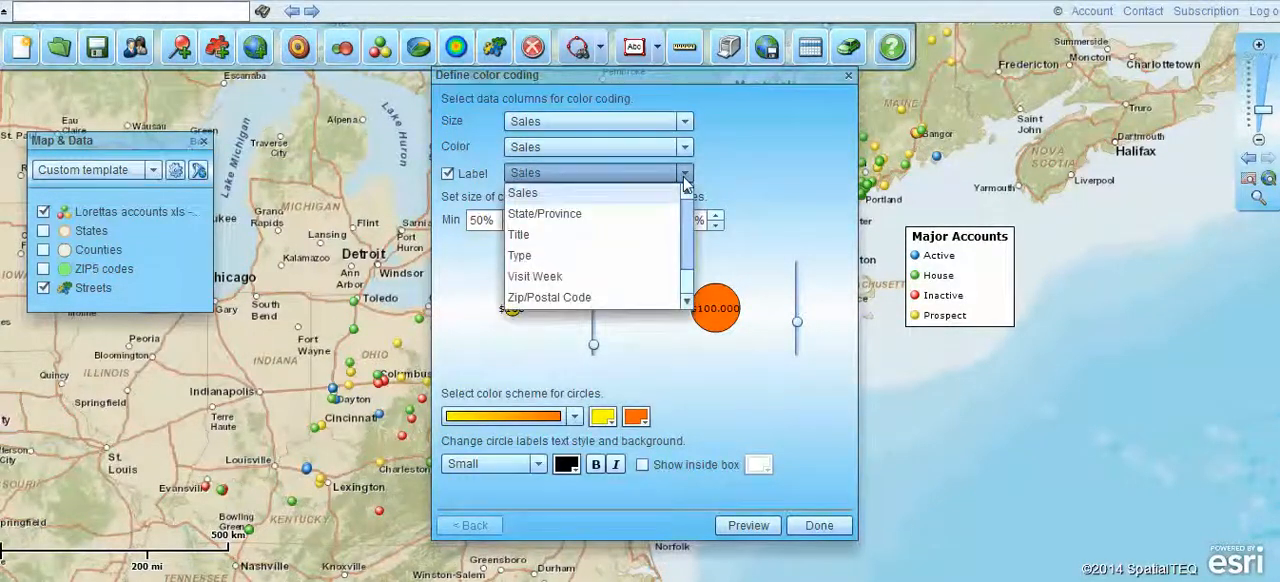
left_click(745, 155)
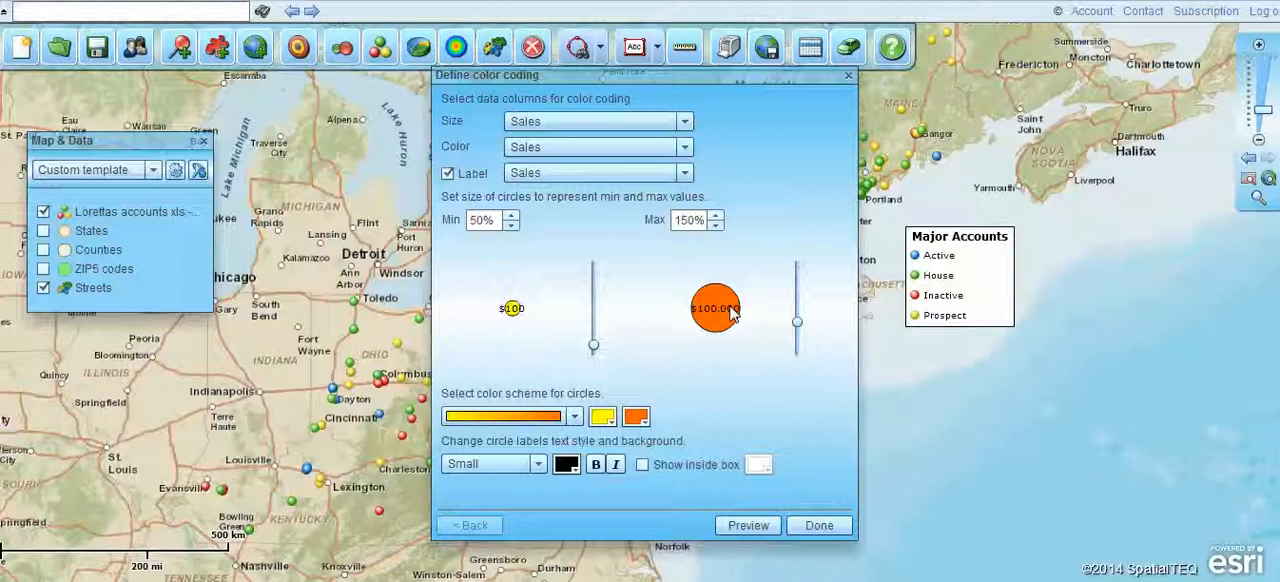
- Set the circle sizes to 100% minimum and 360% maximum, with a color scheme from dark gray 666666 to green
left_click_drag(594, 346, 594, 333)
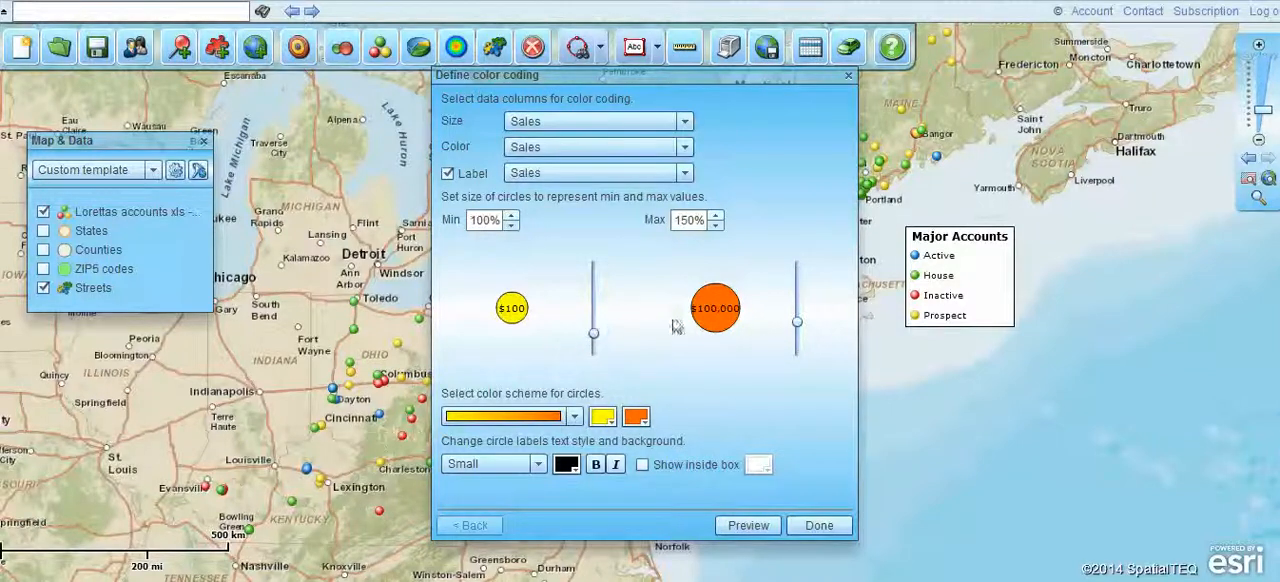
left_click_drag(798, 326, 805, 281)
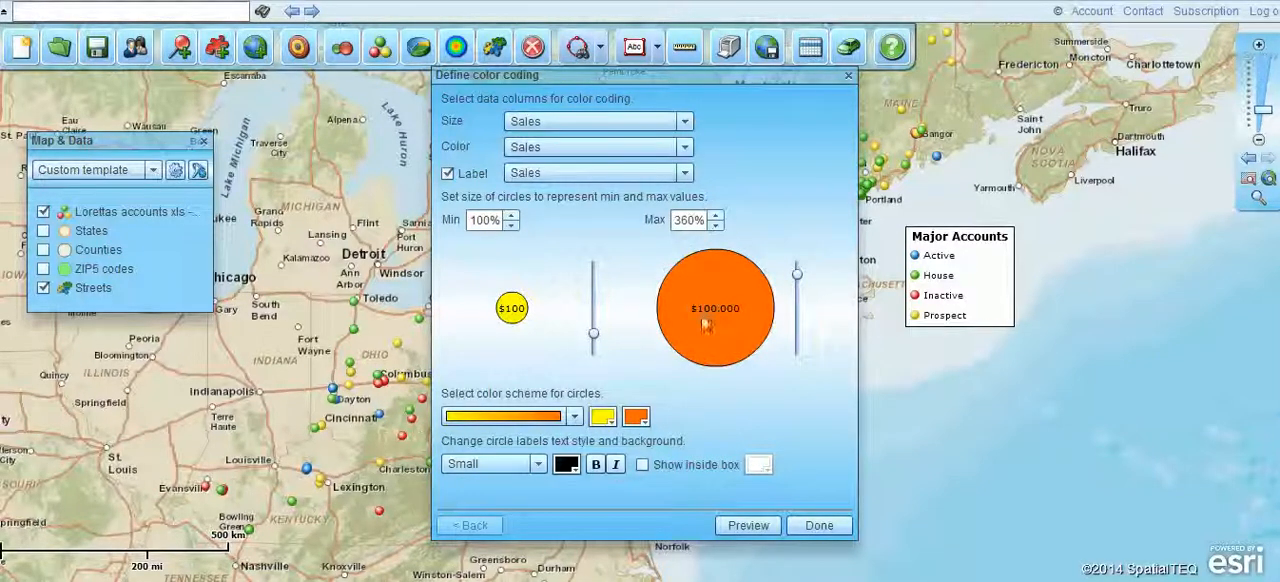
left_click(640, 417)
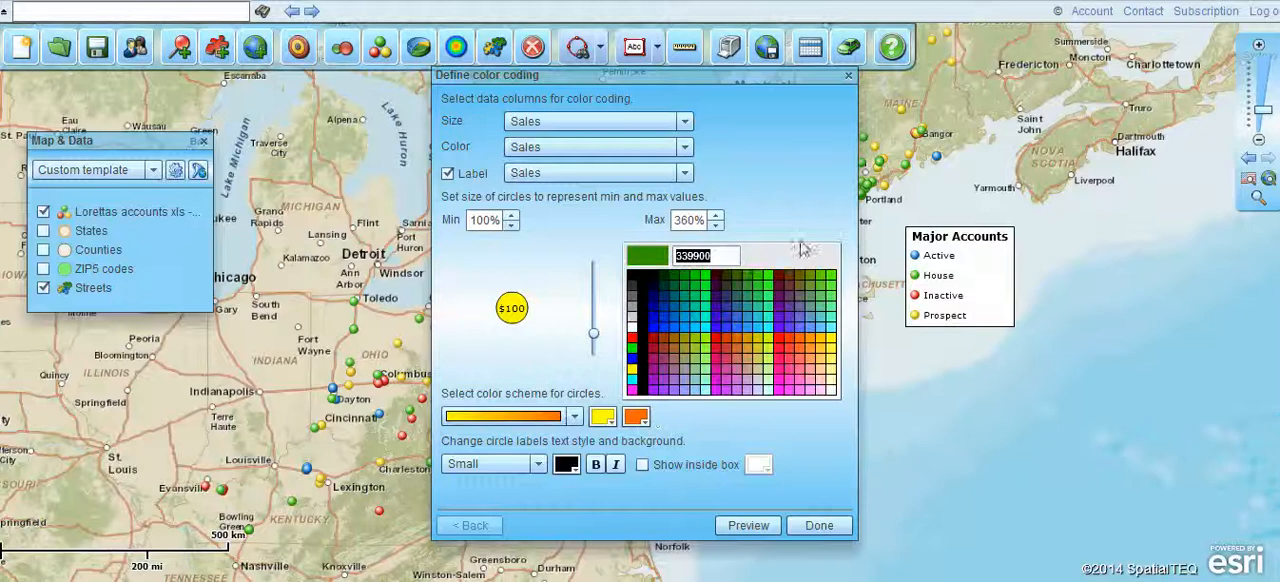
left_click(695, 278)
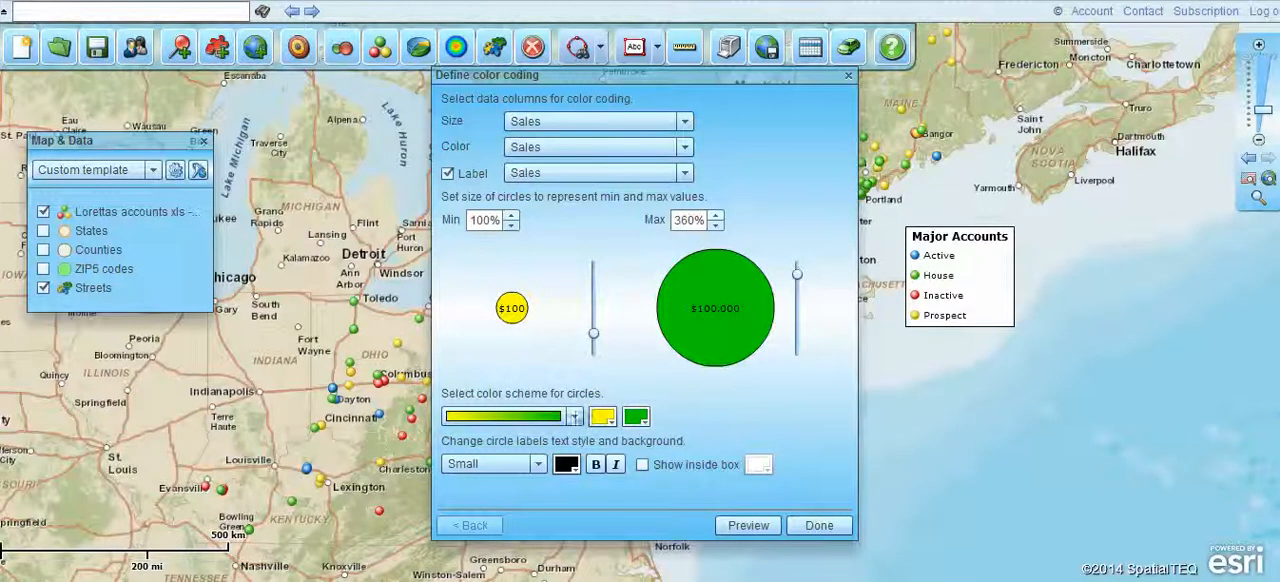
left_click(602, 418)
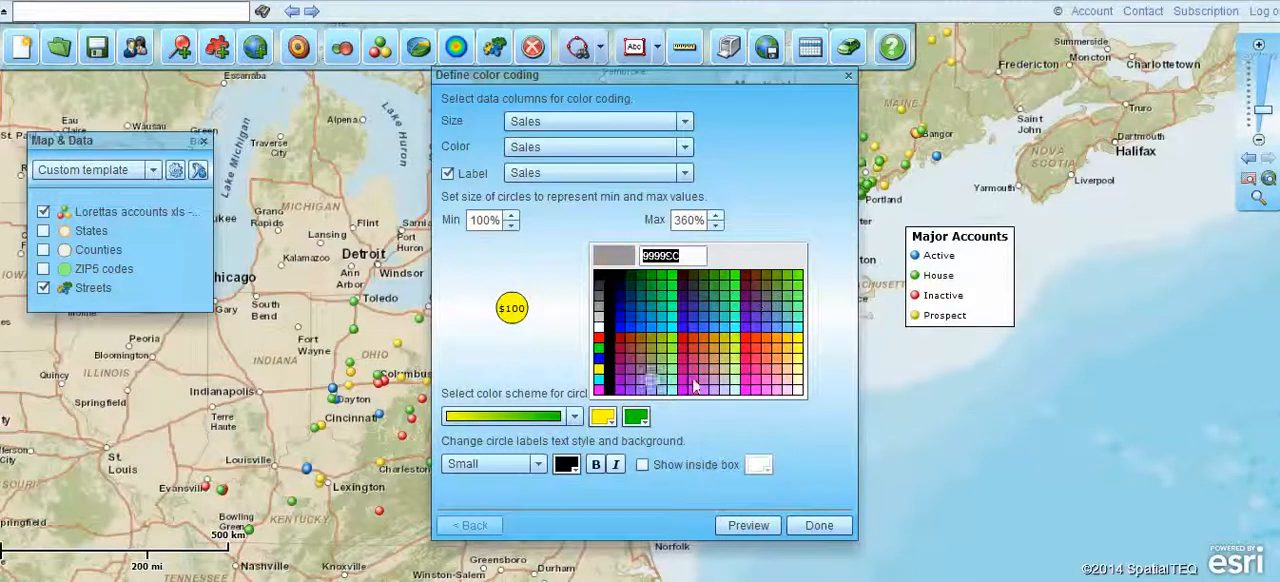
left_click(601, 302)
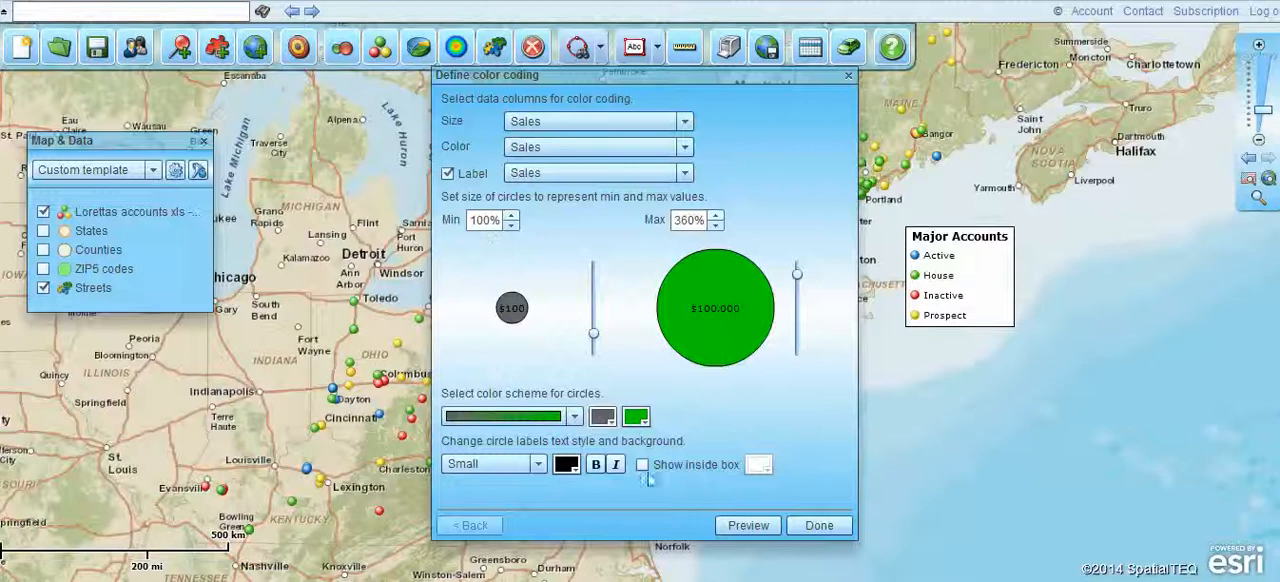
- Set the circle labels to Normal size in italic and apply the sales circles to the map
left_click(538, 464)
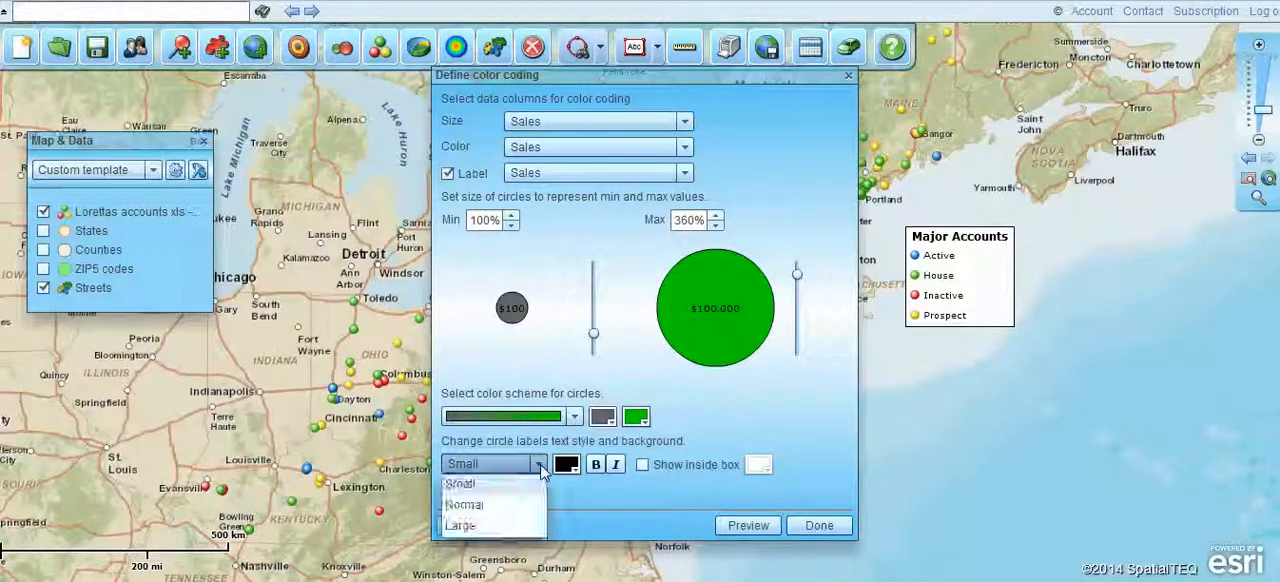
left_click(495, 510)
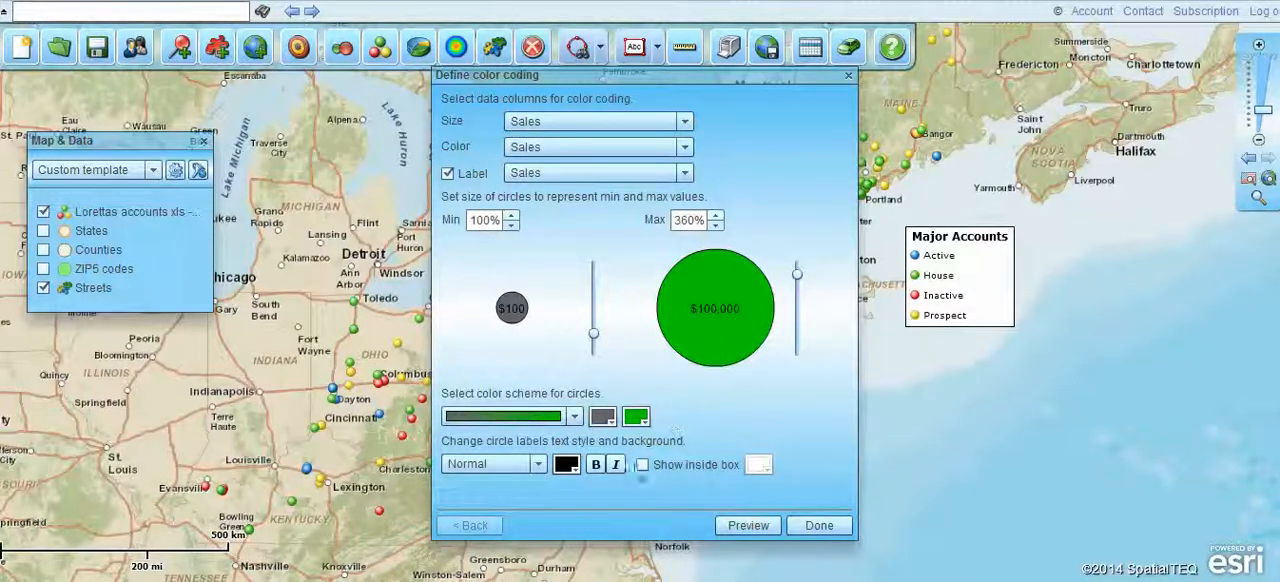
left_click(617, 465)
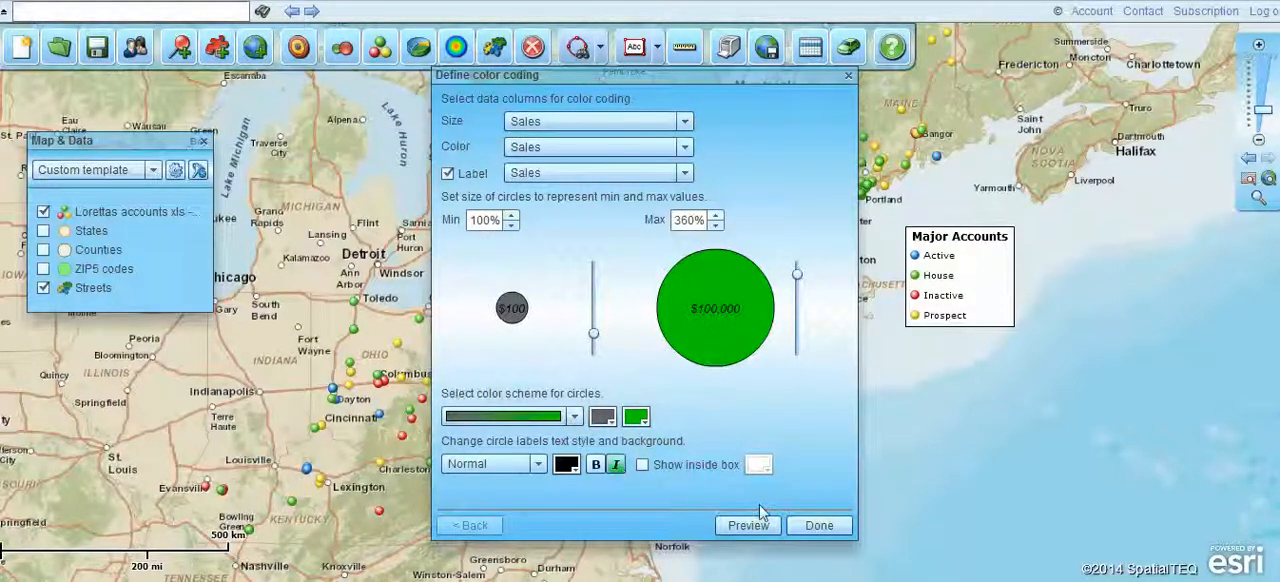
left_click(822, 526)
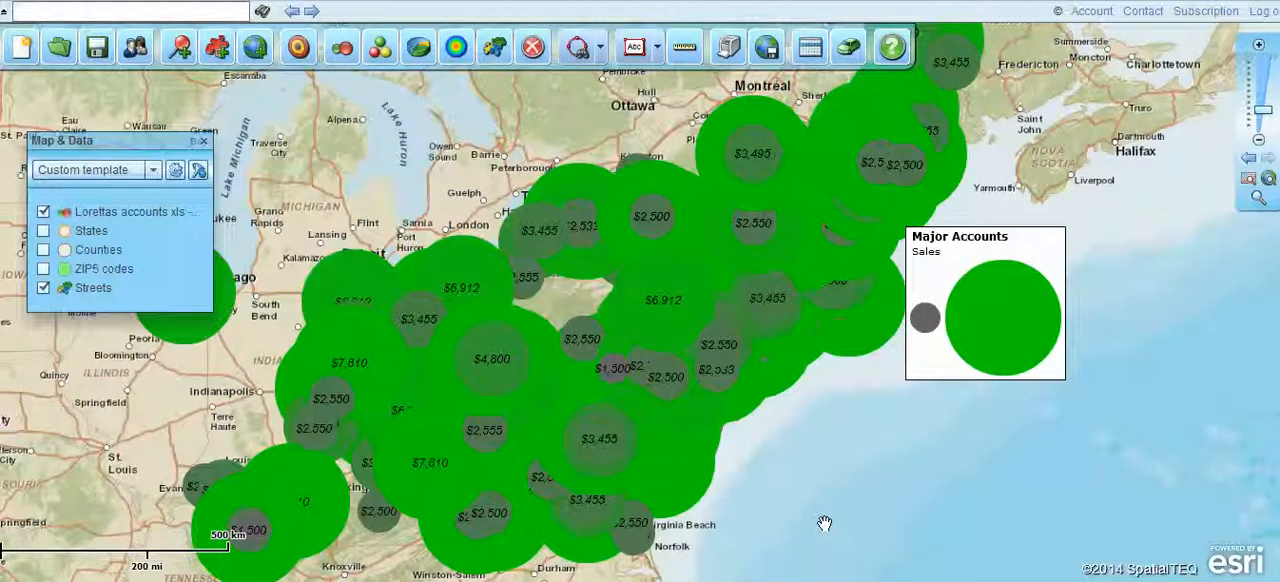
- Reduce the maximum circle size to 235% so the sales circles around Pittsburgh overlap less, and apply it
left_click(1258, 197)
left_click_drag(397, 230, 746, 430)
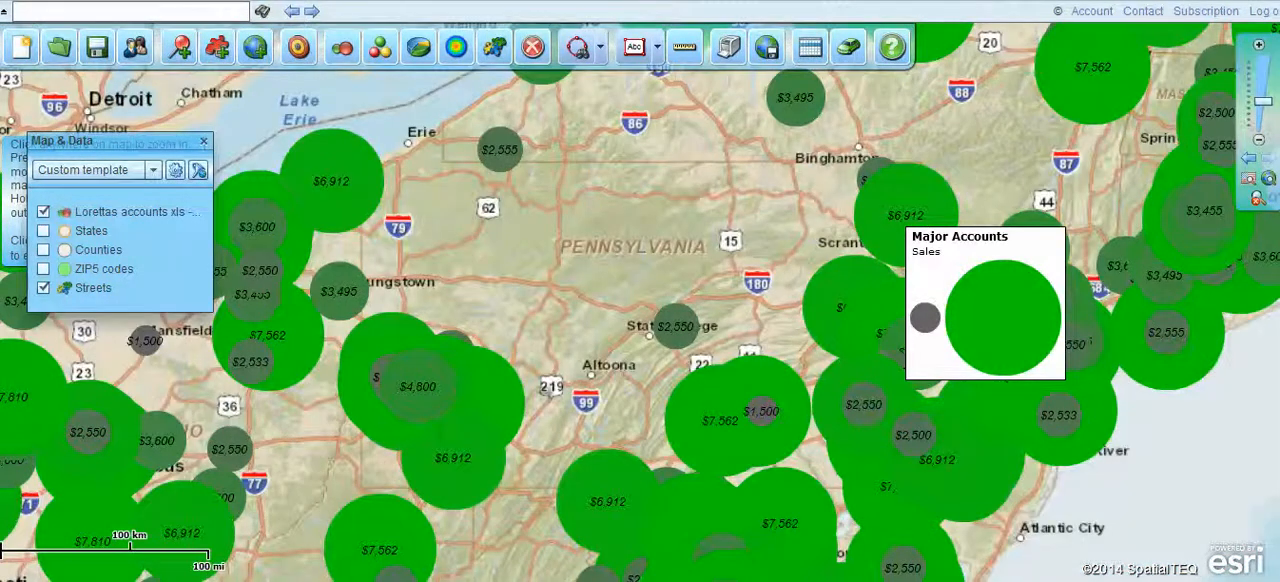
left_click_drag(334, 318, 525, 496)
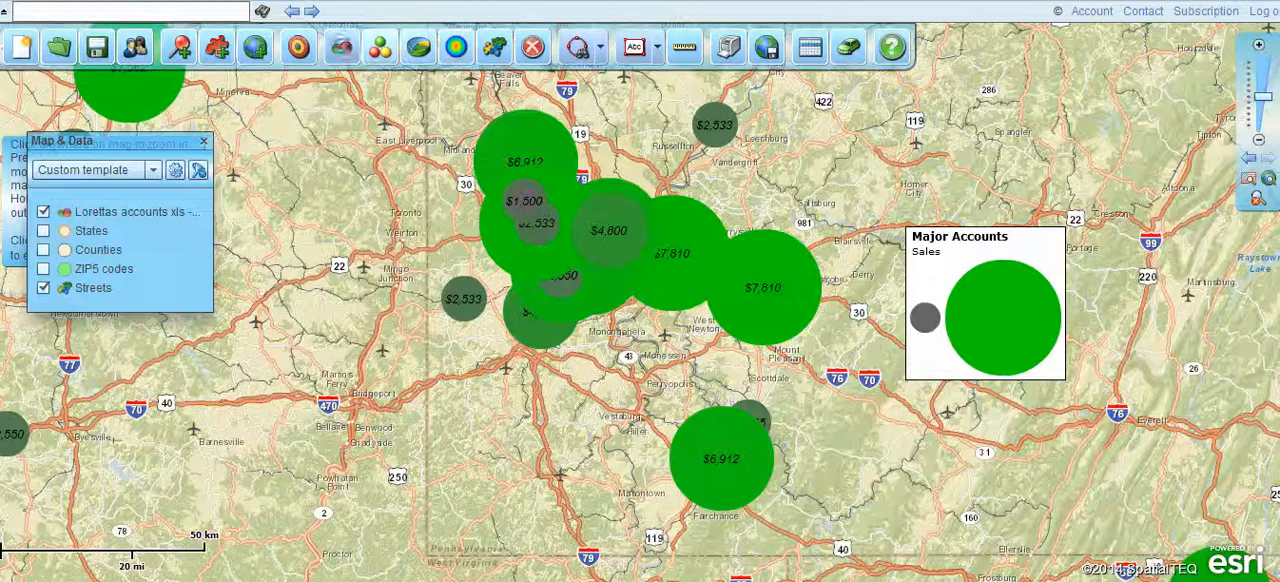
left_click(342, 50)
left_click_drag(797, 278, 797, 303)
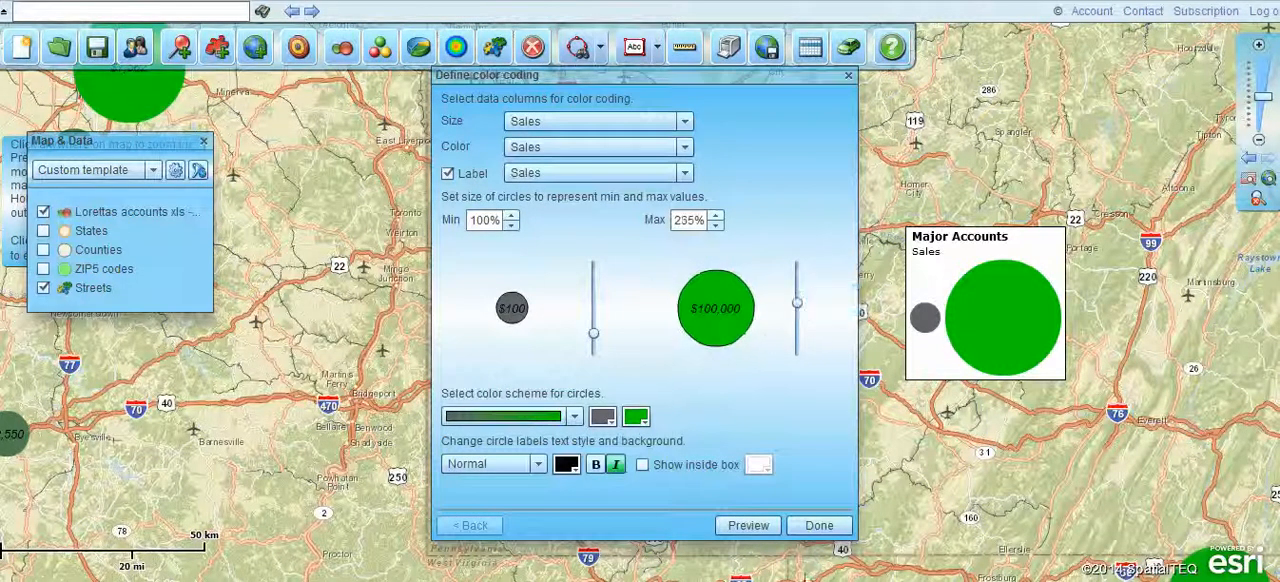
left_click(819, 525)
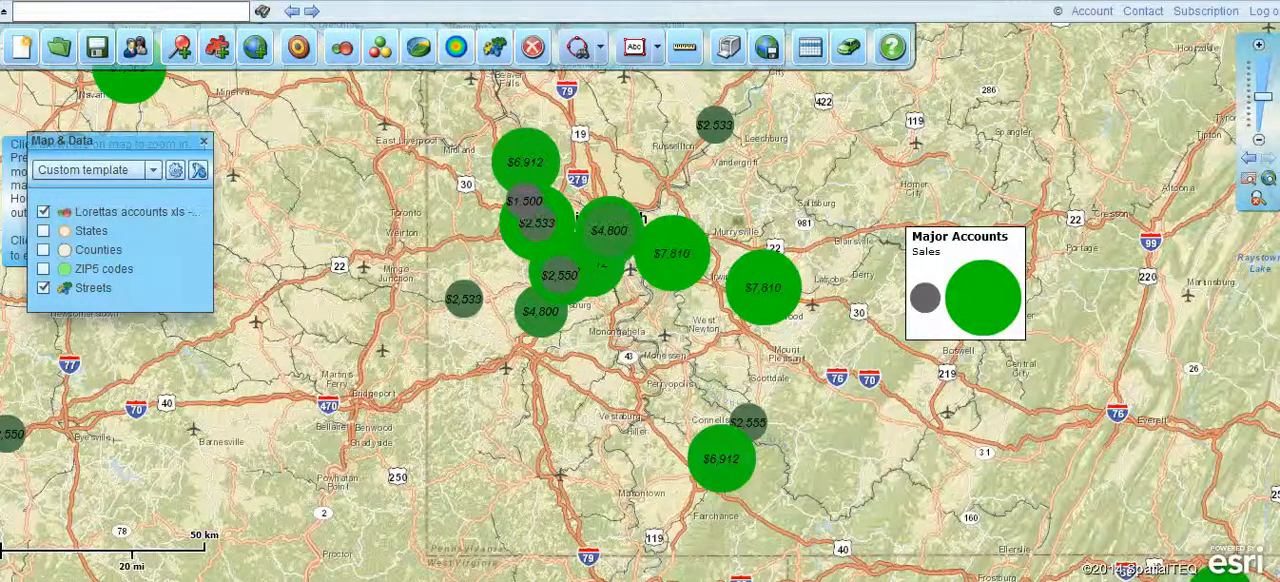
- Return to the wide regional view and start a heat map of the accounts, keeping the blue-green-yellow-red color scheme
left_click(1252, 160)
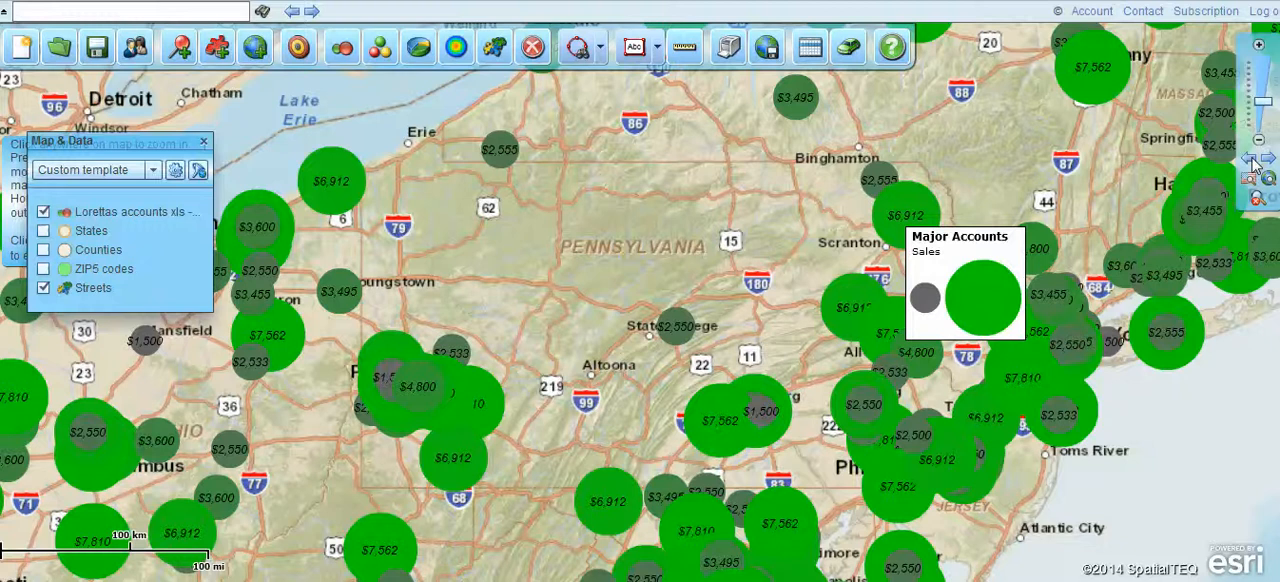
left_click(1252, 160)
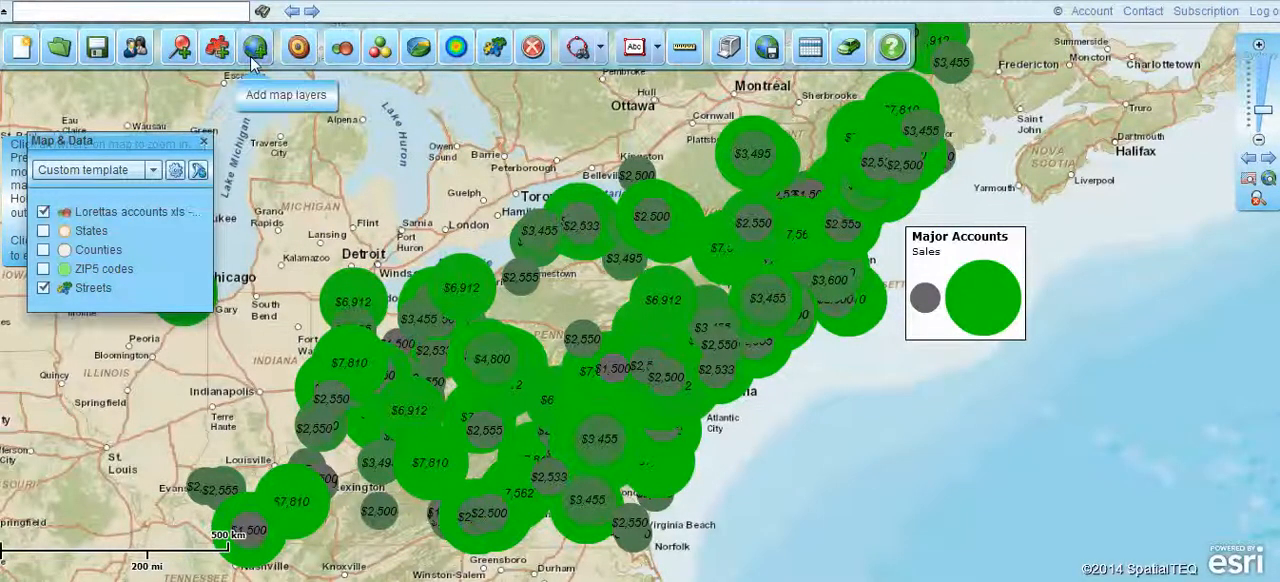
left_click(455, 50)
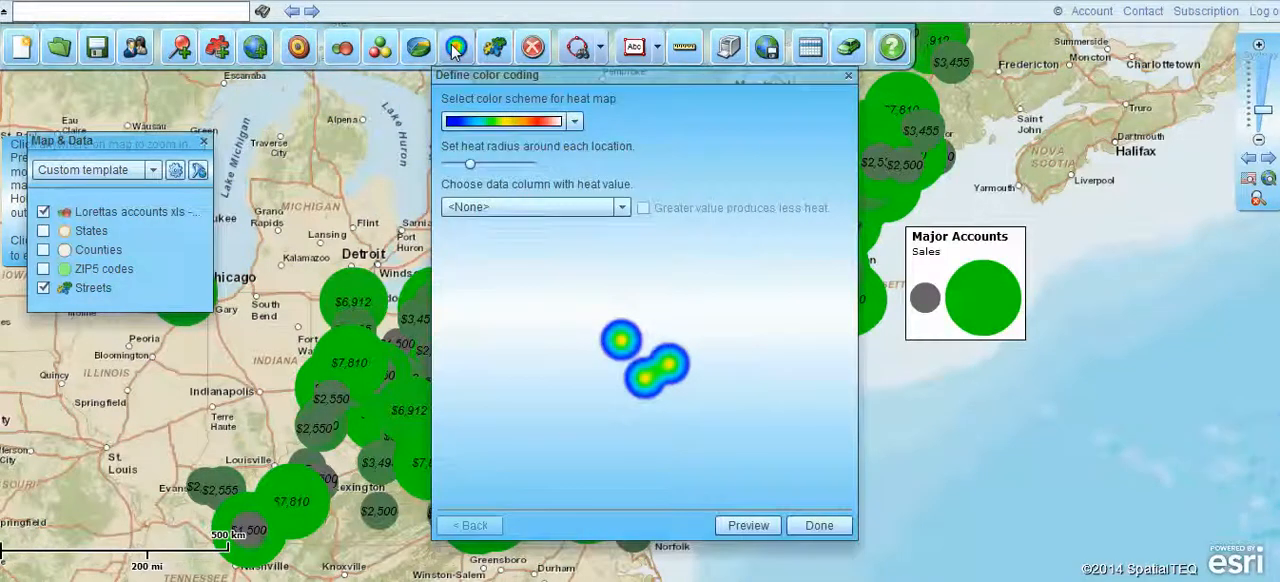
left_click(575, 120)
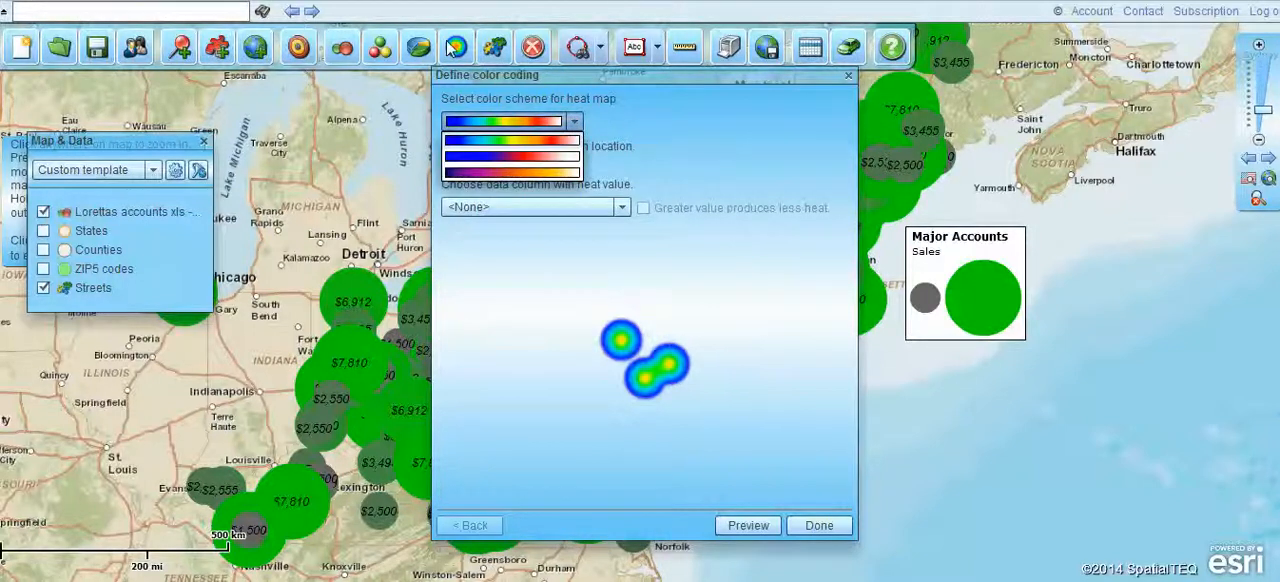
left_click(668, 138)
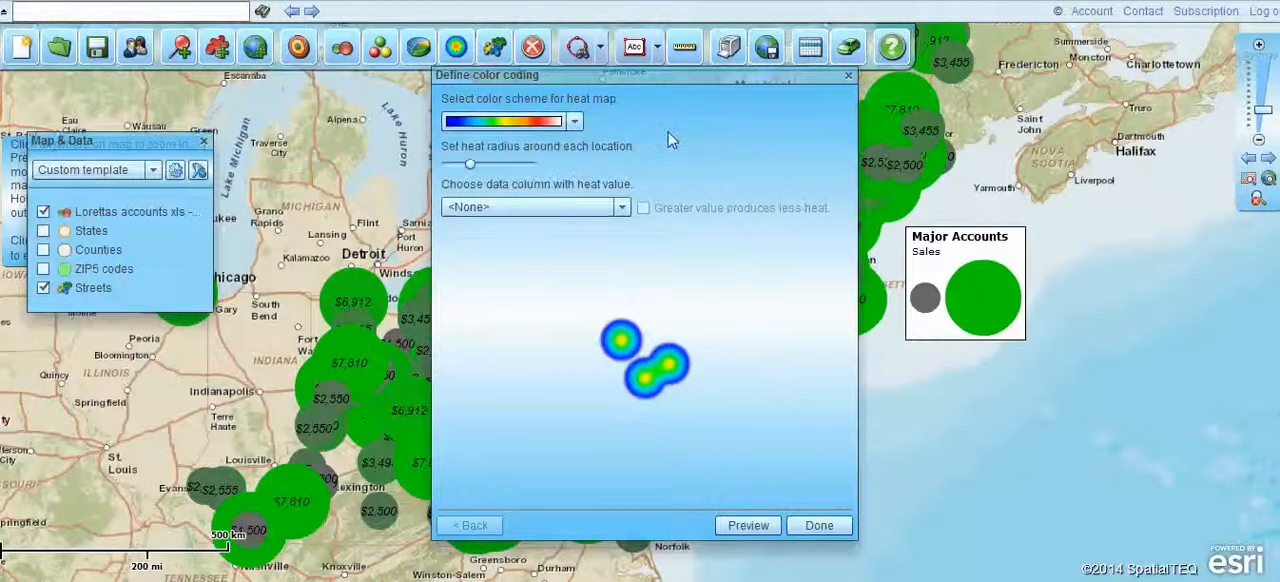
left_click(575, 122)
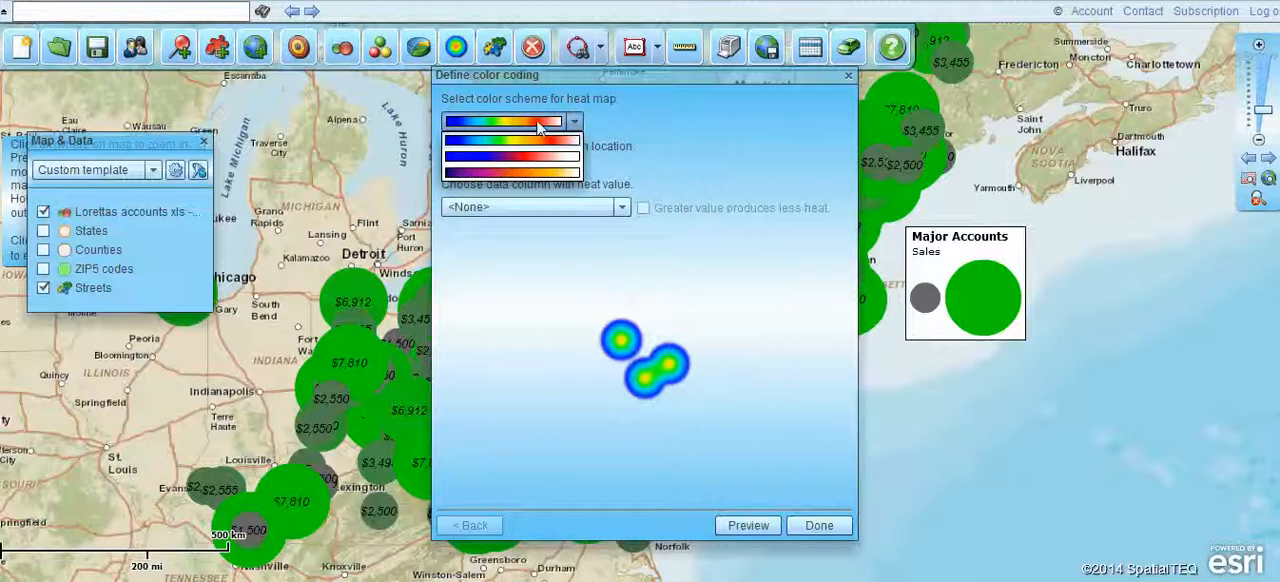
left_click(538, 124)
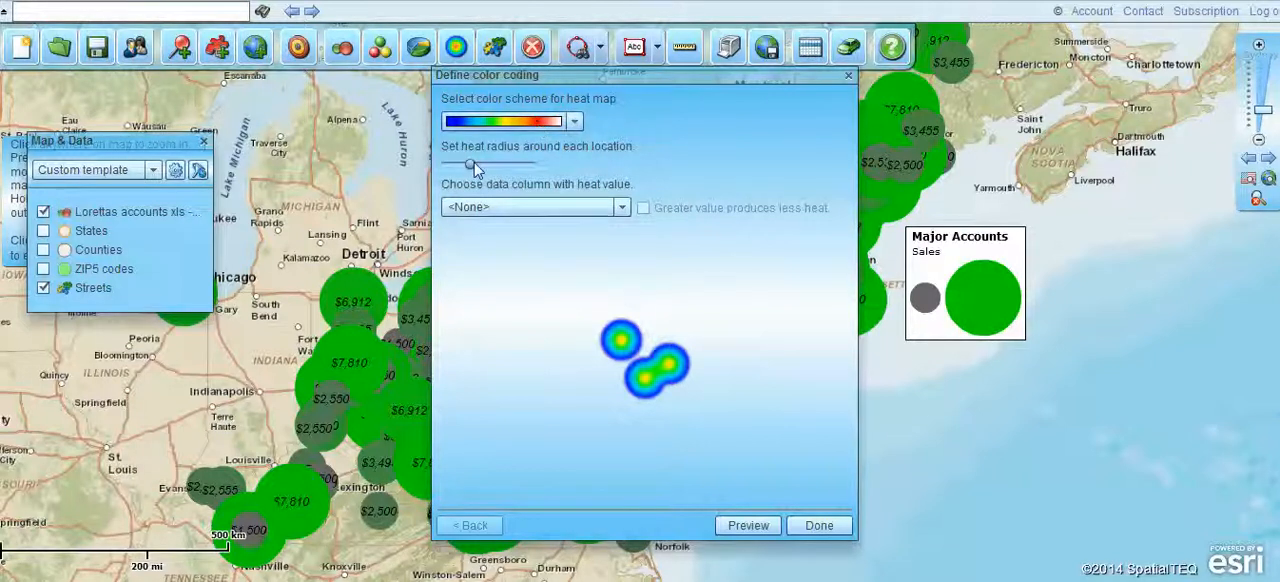
- Set the heat radius to 40, choose Sales as the heat value column, and apply the heat map
left_click_drag(471, 166, 505, 168)
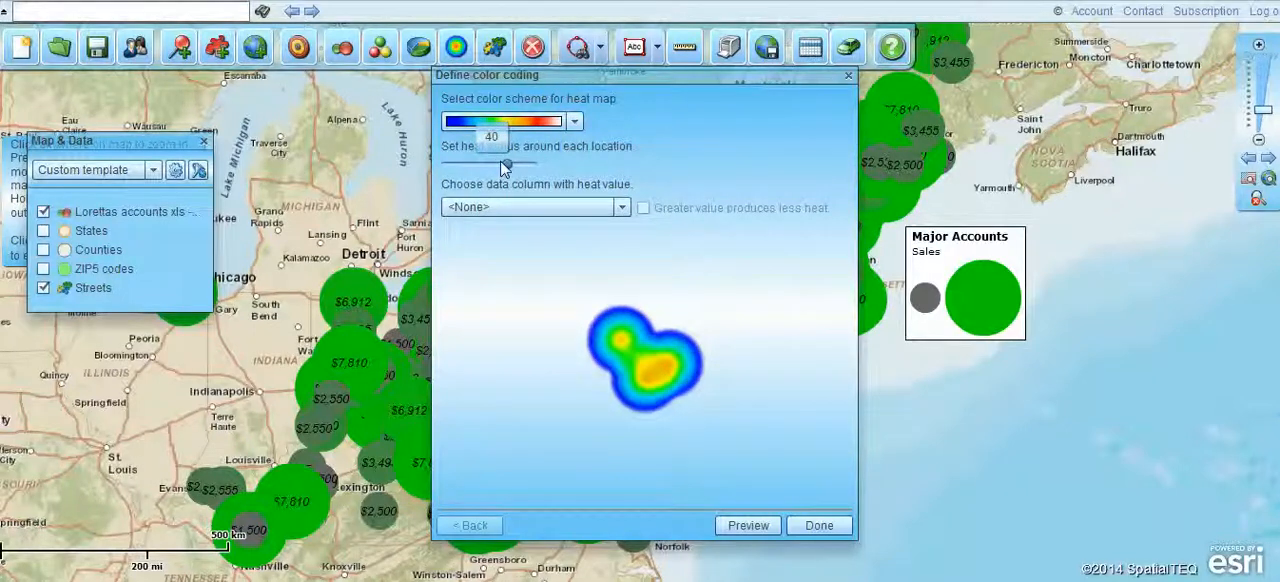
left_click_drag(505, 168, 507, 167)
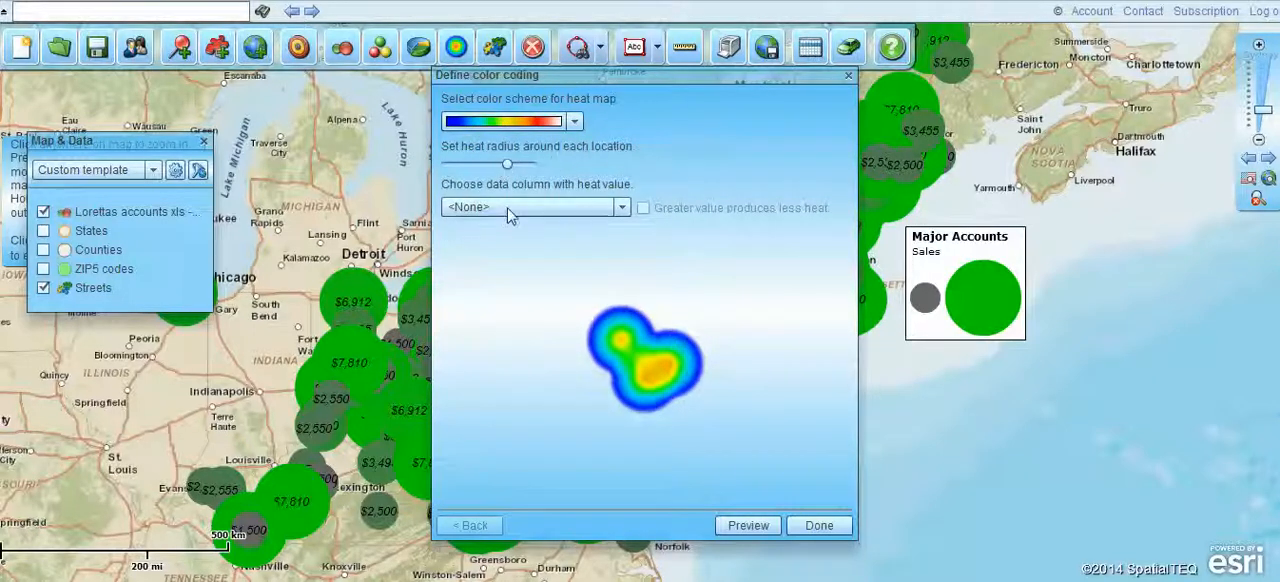
left_click(624, 206)
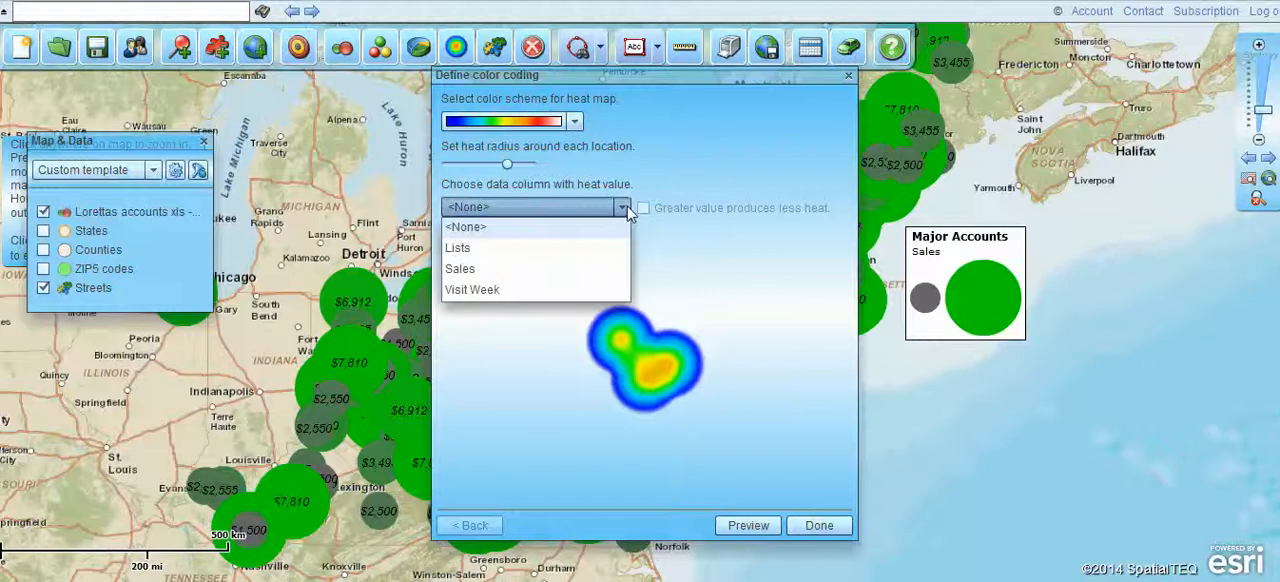
left_click(476, 272)
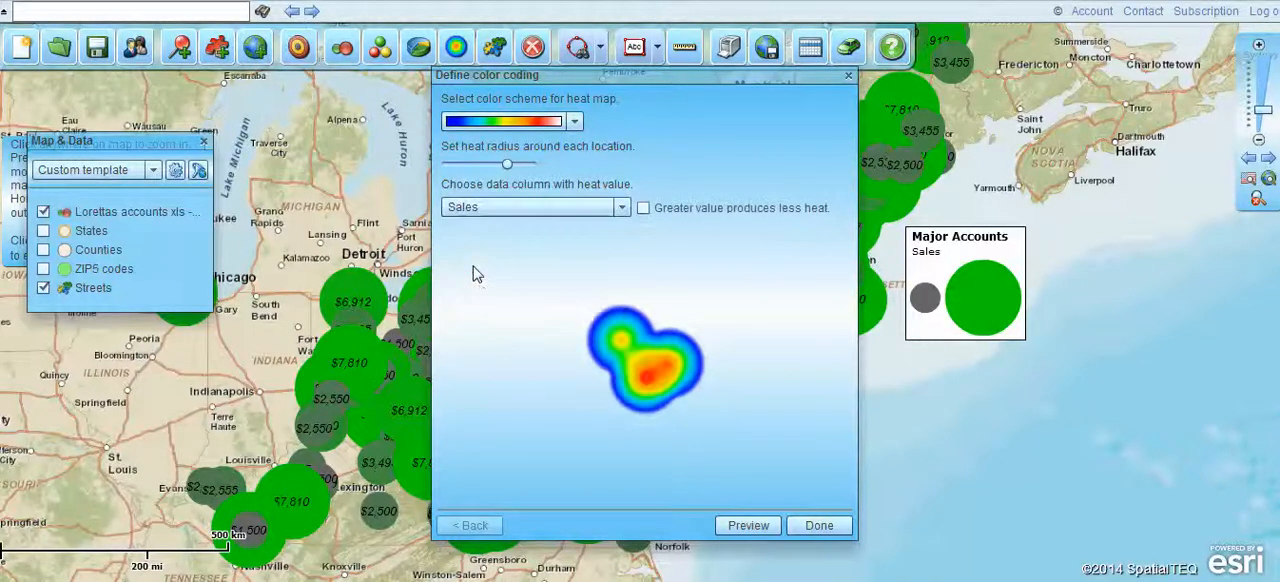
left_click(812, 528)
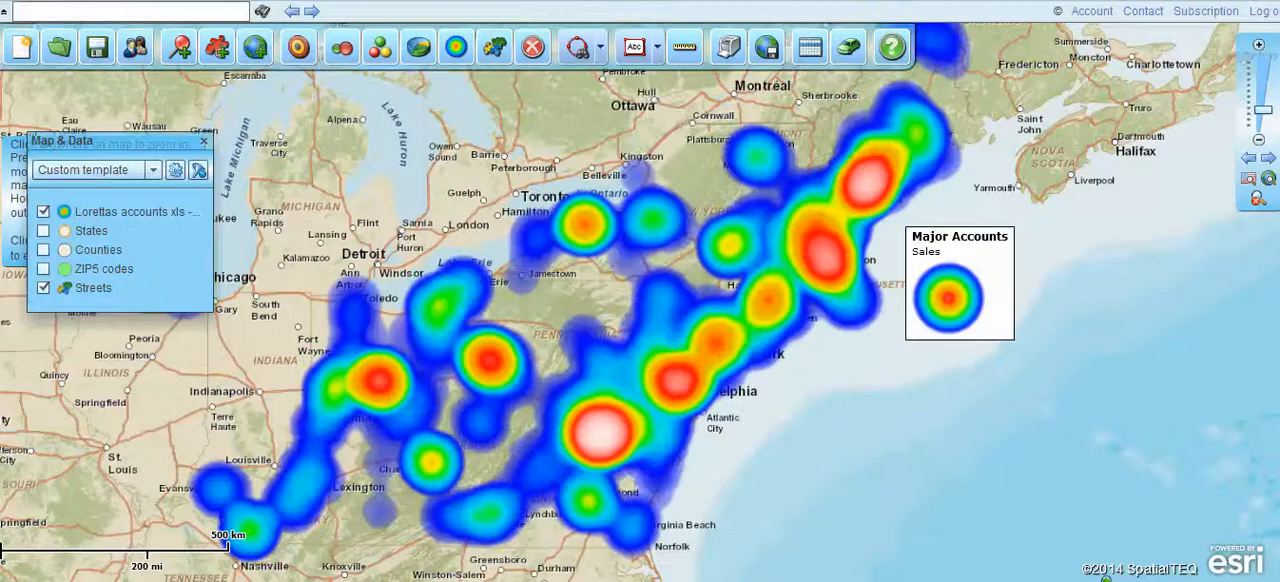
- Move the Major Accounts legend farther east over the Atlantic, and toggle the accounts layer off and back on
left_click_drag(1008, 285, 1125, 313)
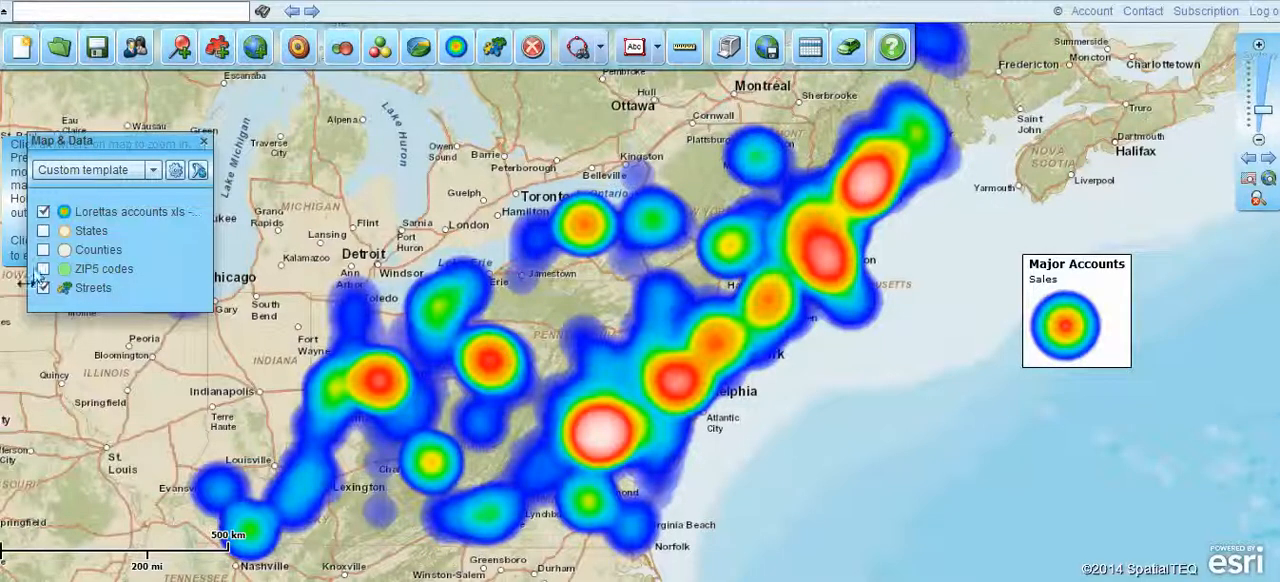
left_click(43, 212)
left_click(43, 212)
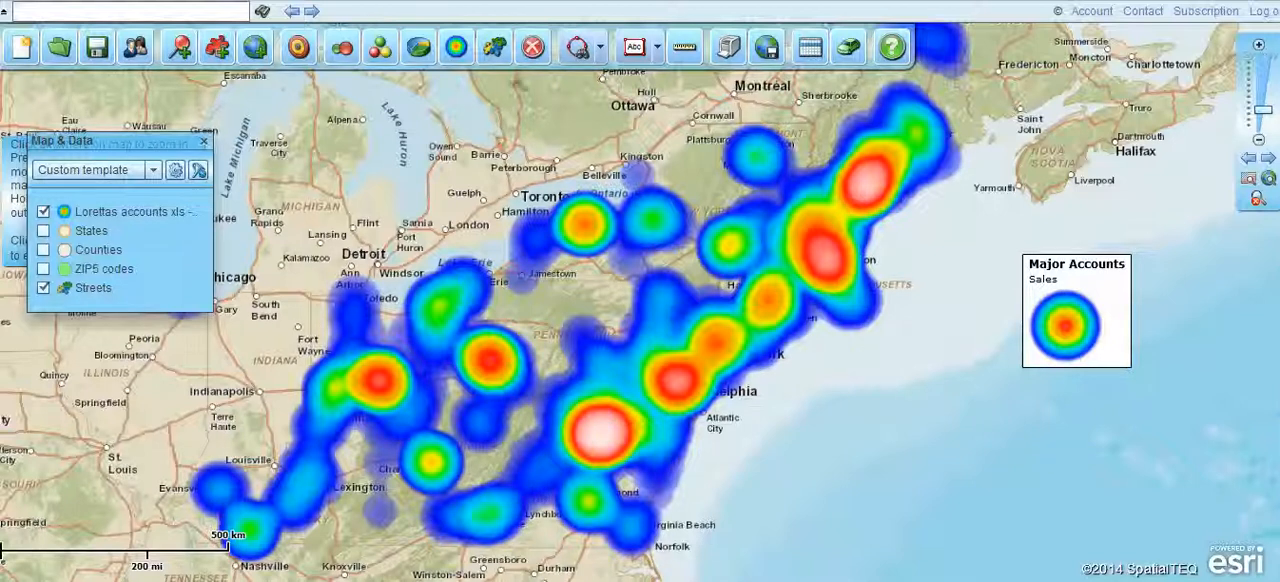
- Shrink the heat map's radius to well under half, switch to the dark purple-orange-yellow color scheme, and apply the changes
left_click(456, 48)
left_click_drag(508, 166, 462, 165)
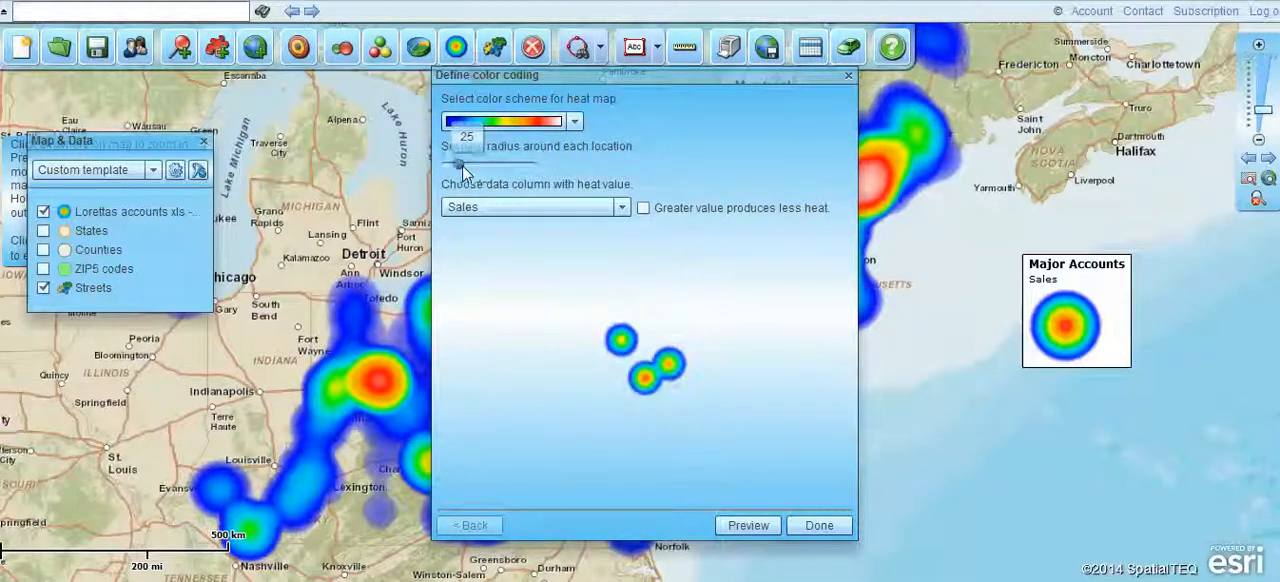
left_click(575, 121)
left_click(552, 184)
left_click(815, 525)
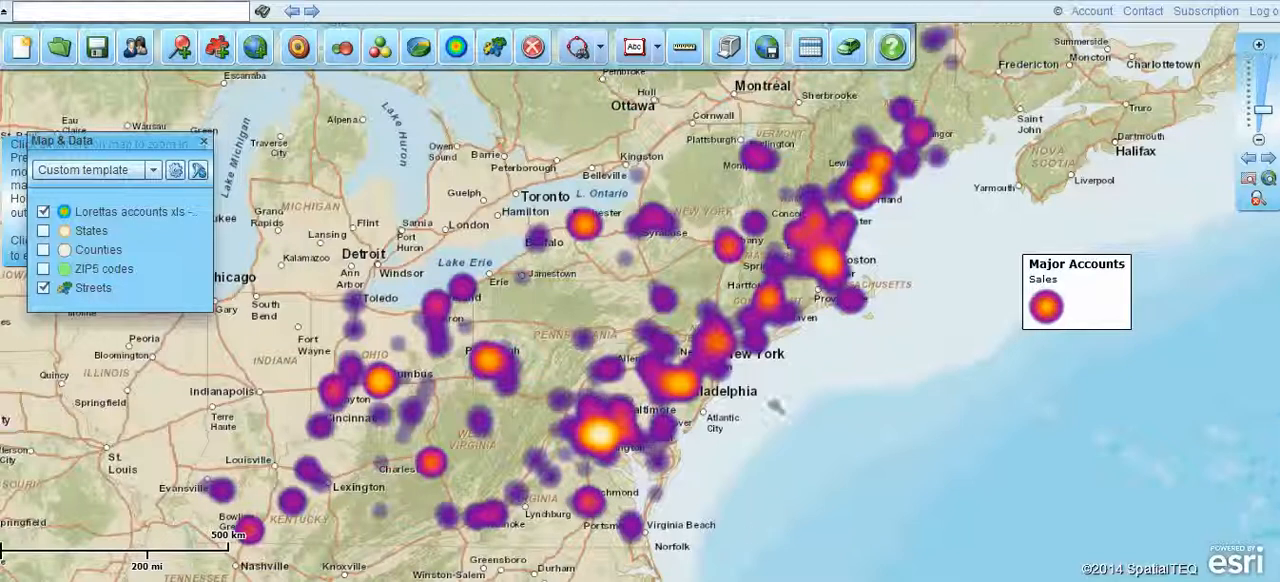
mouse_move(1084, 282)
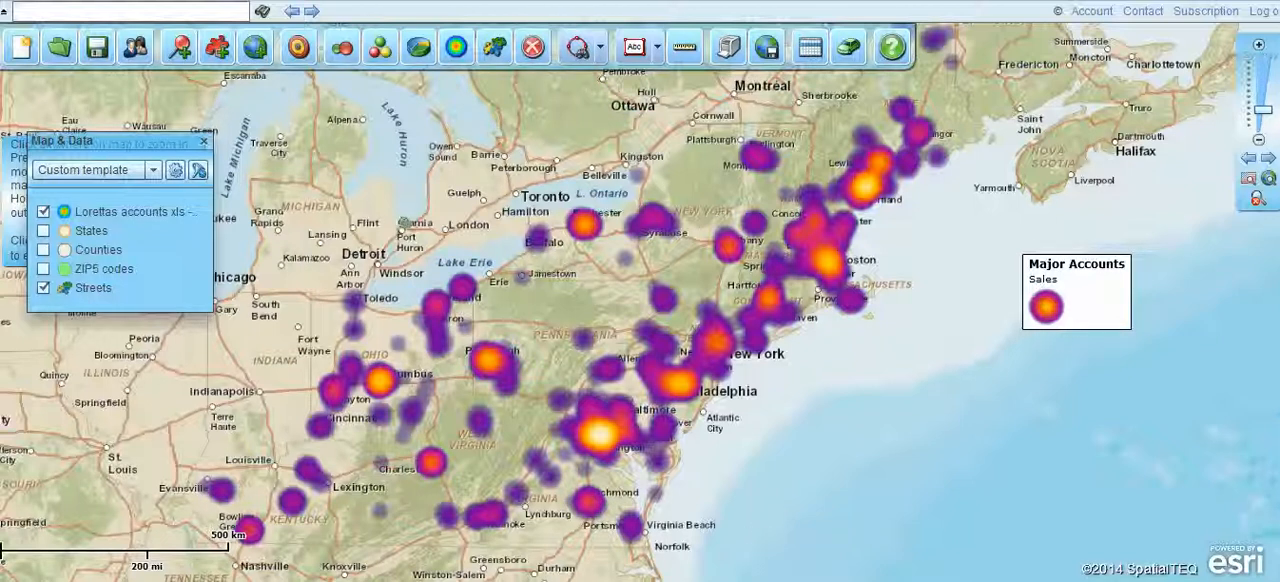